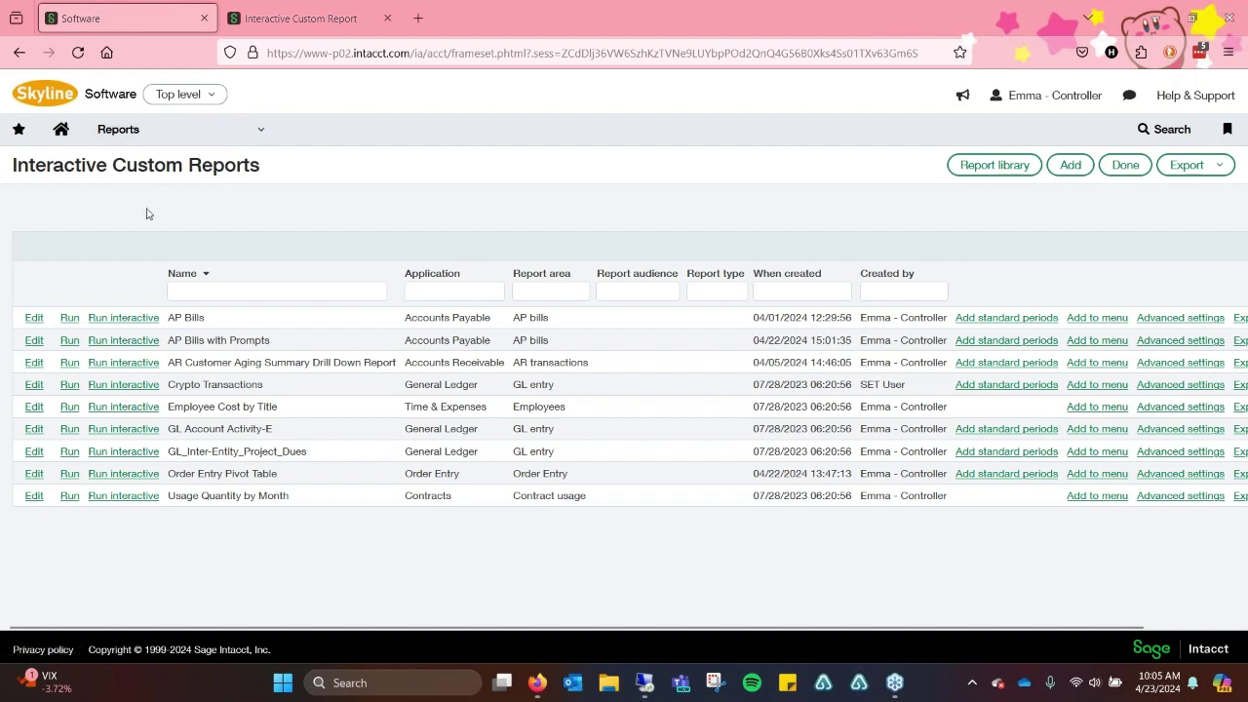
Open the Interactive Custom Reports list in the Reports application and edit the AP Bills with Prompts report
click(106, 137)
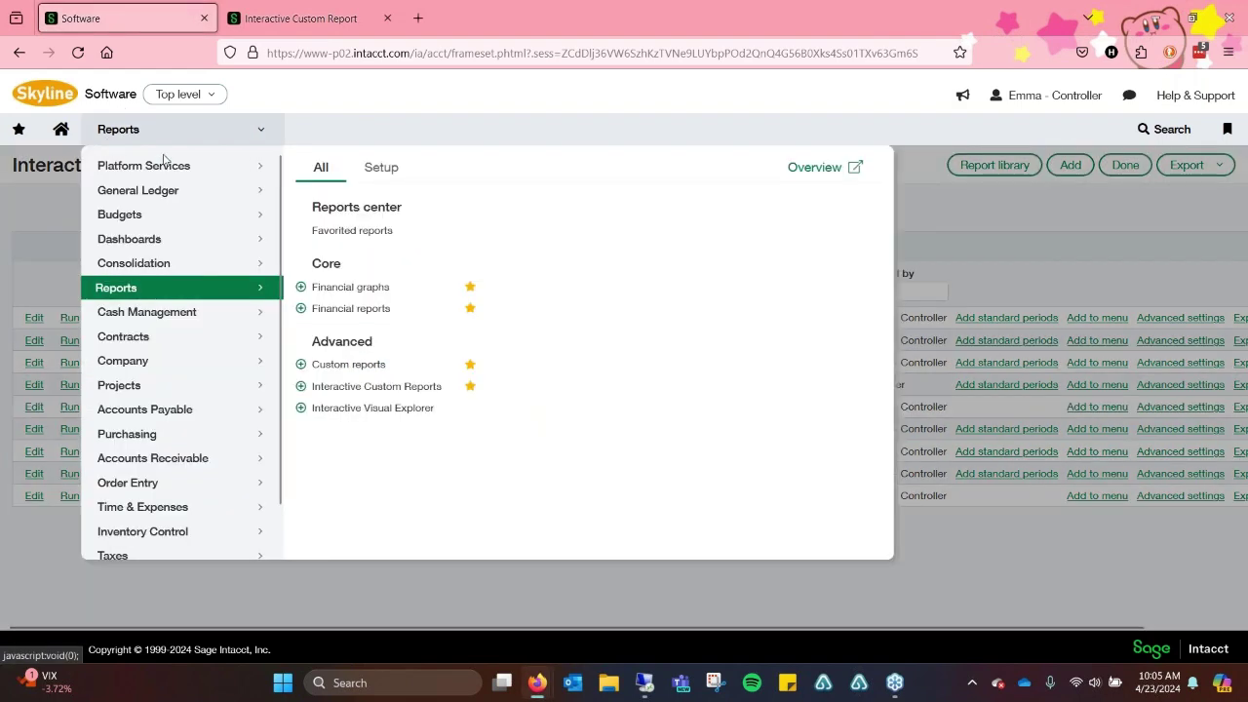
click(70, 136)
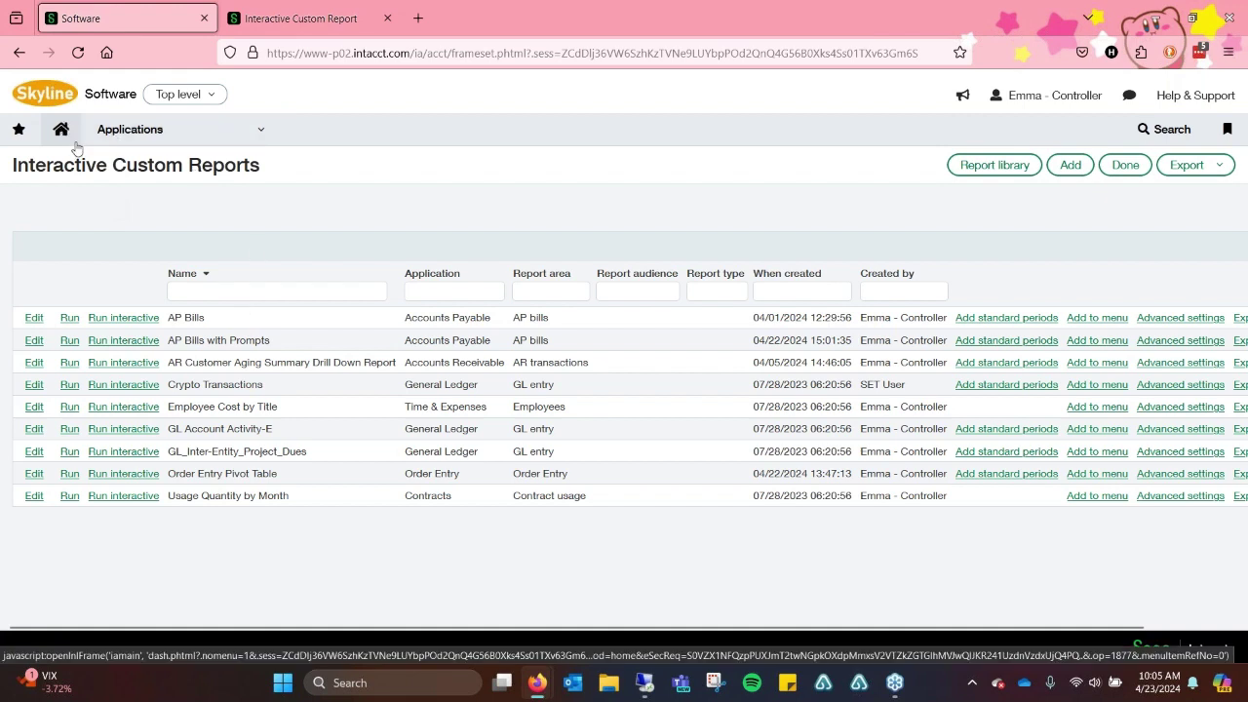
click(108, 131)
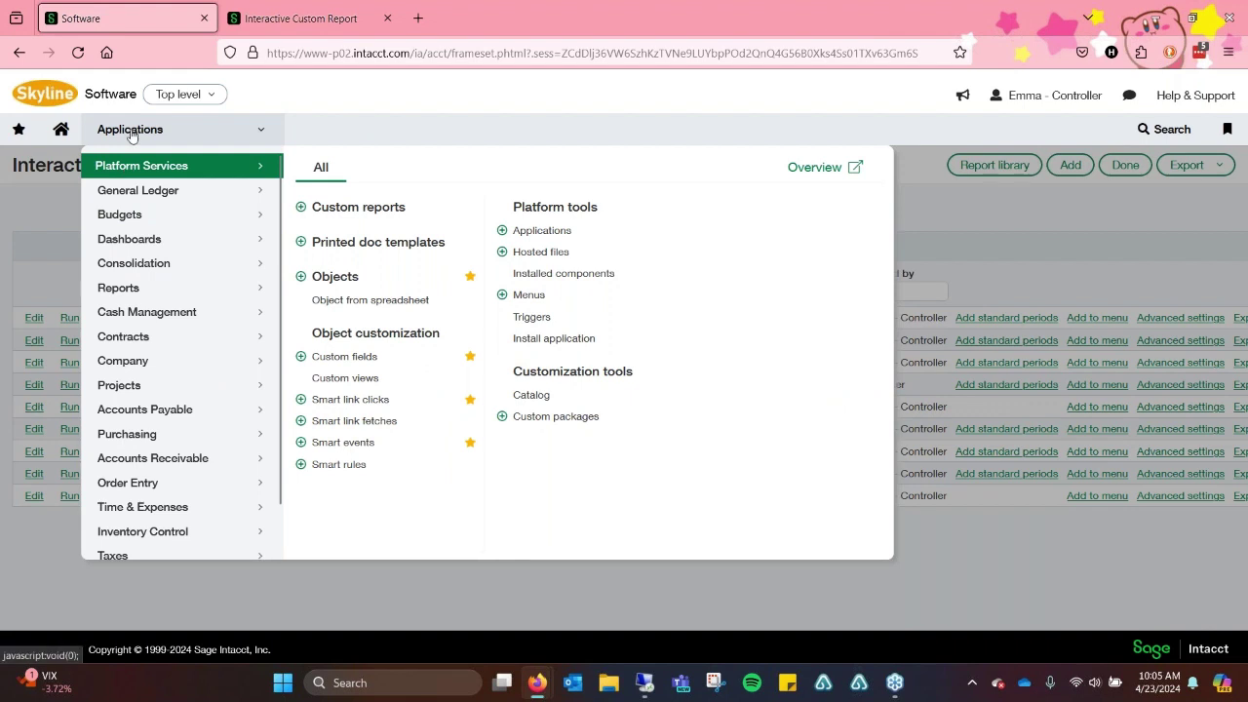
click(125, 289)
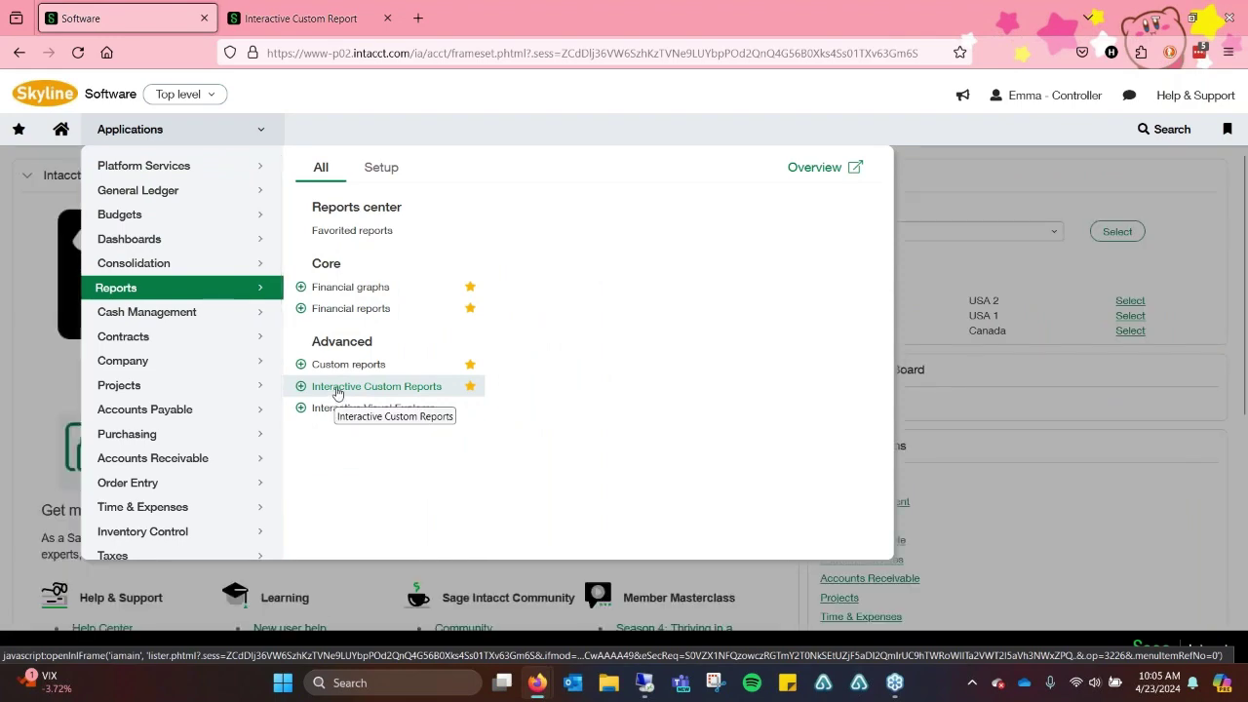
click(338, 388)
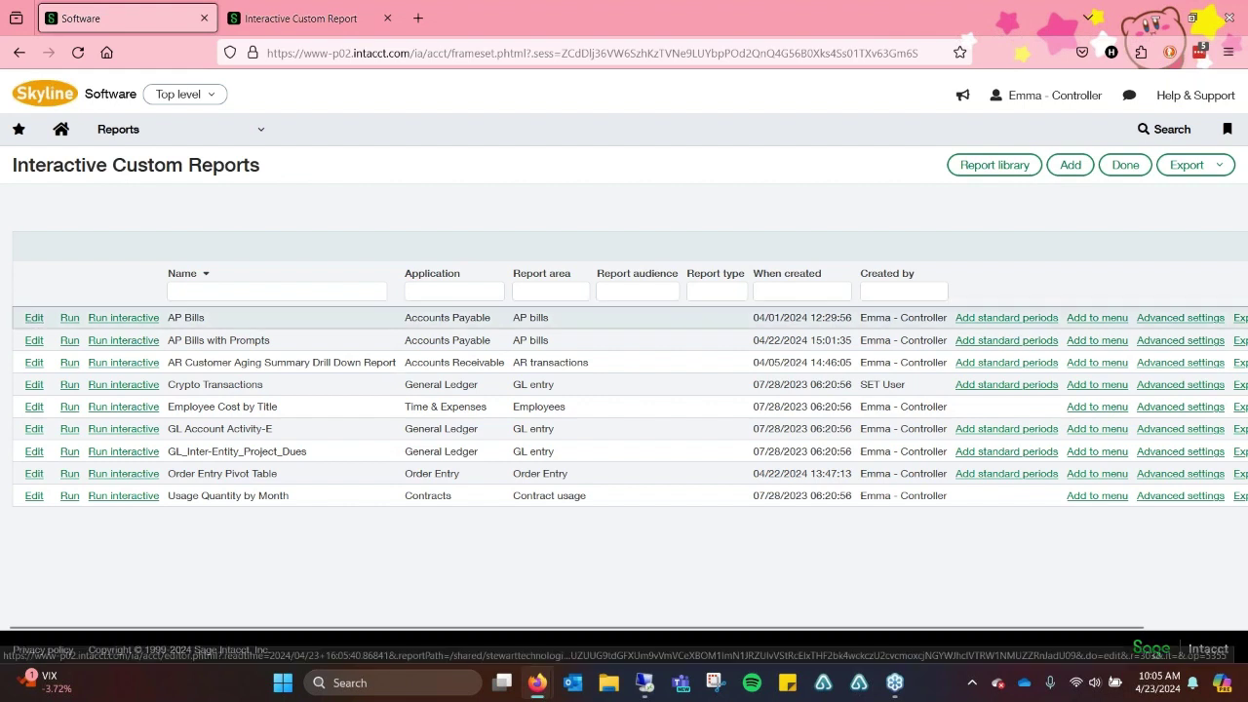
click(33, 340)
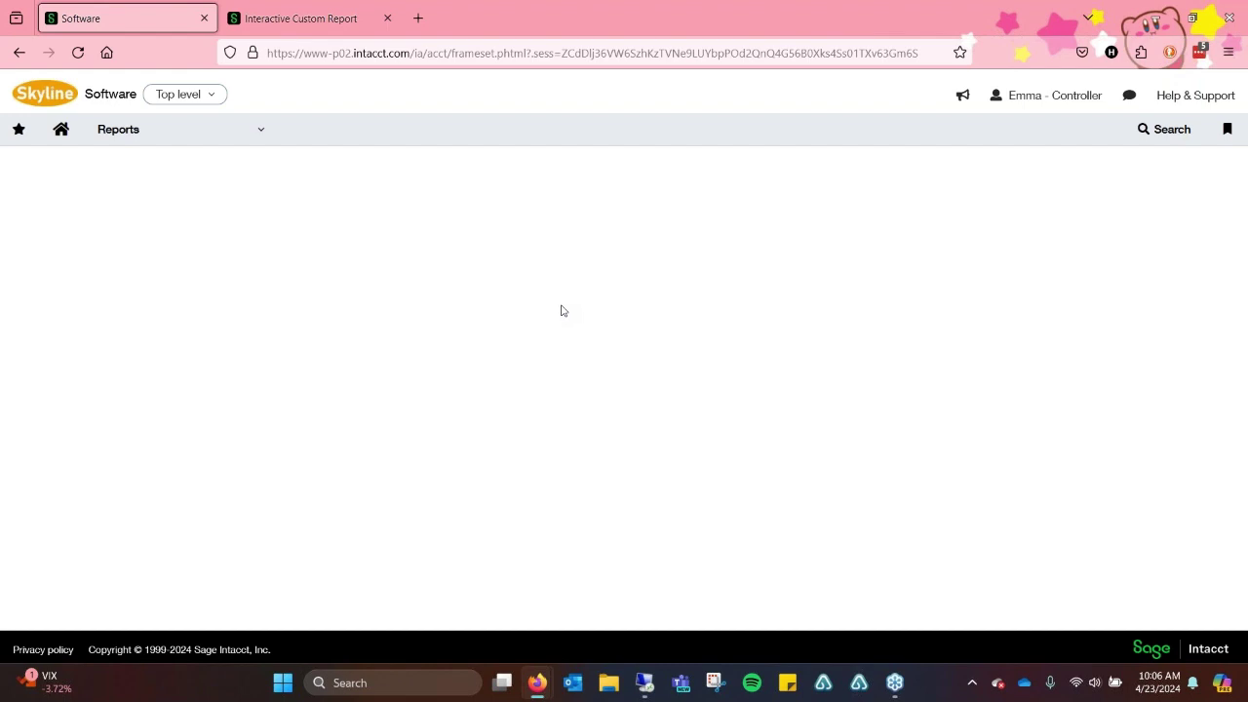
On the Run Interactive Custom Report page, compare the Due date and Period filter prompts, including the reporting period choices and the date fields
click(299, 14)
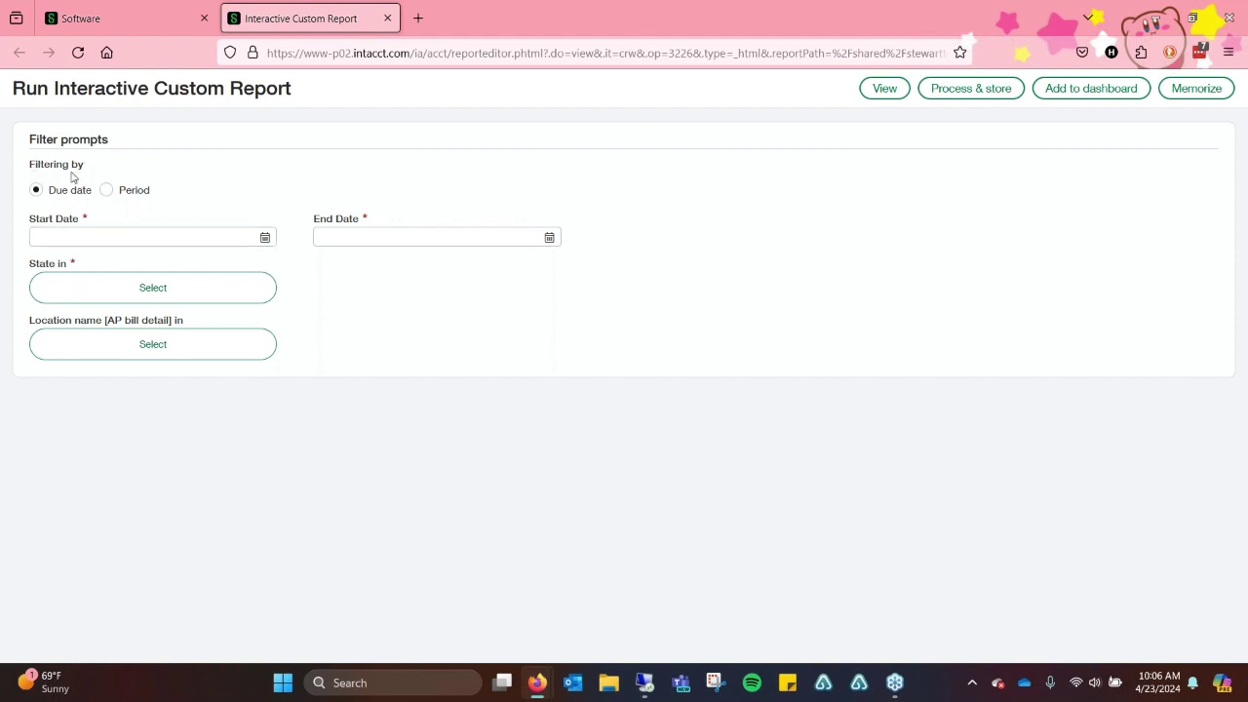
click(106, 190)
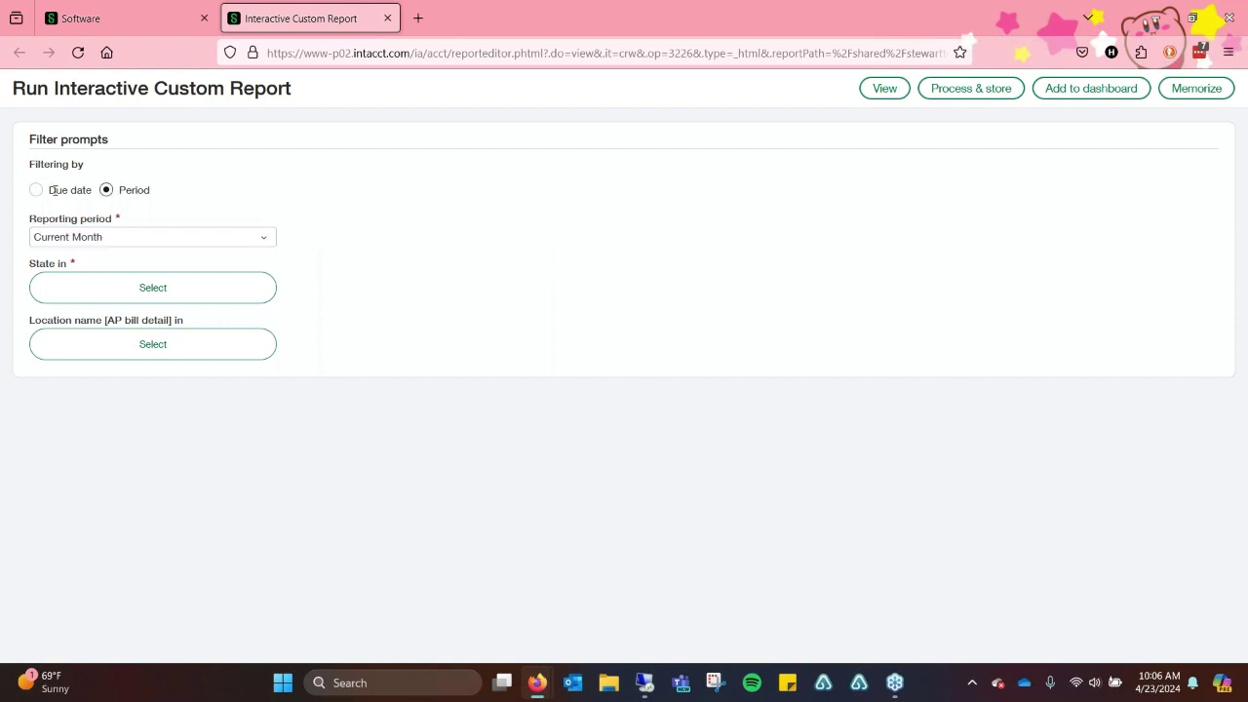
click(37, 191)
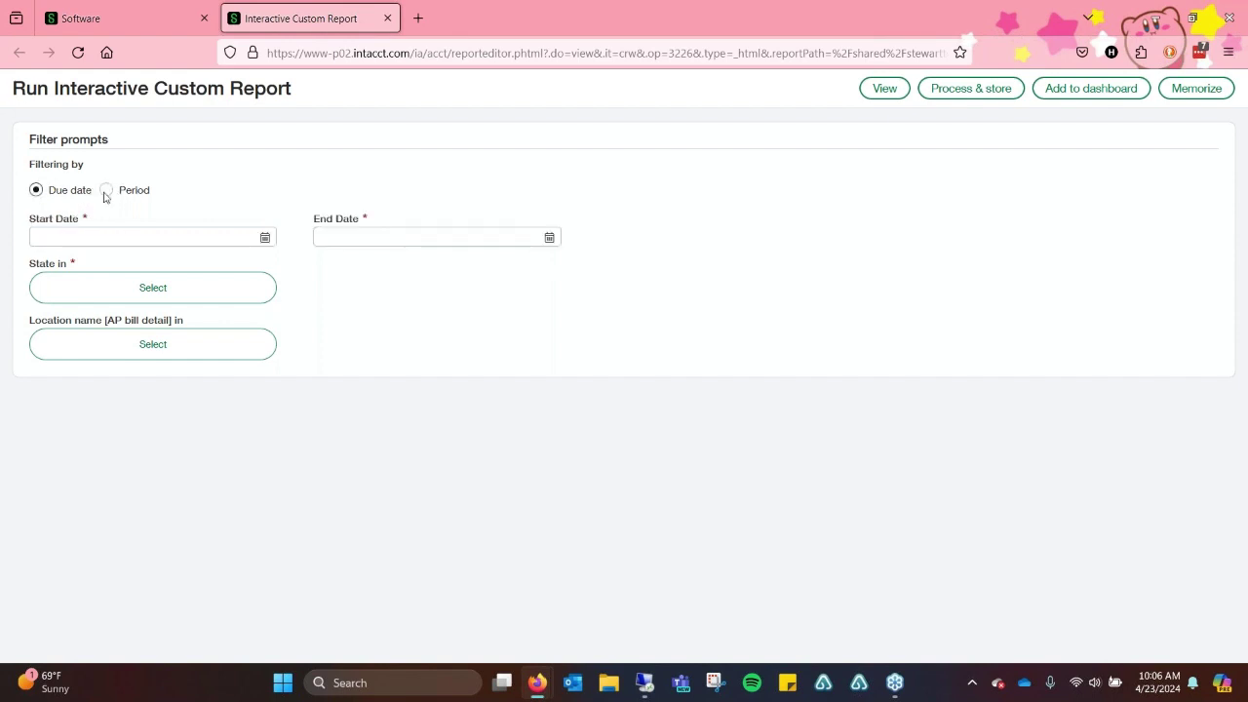
click(106, 190)
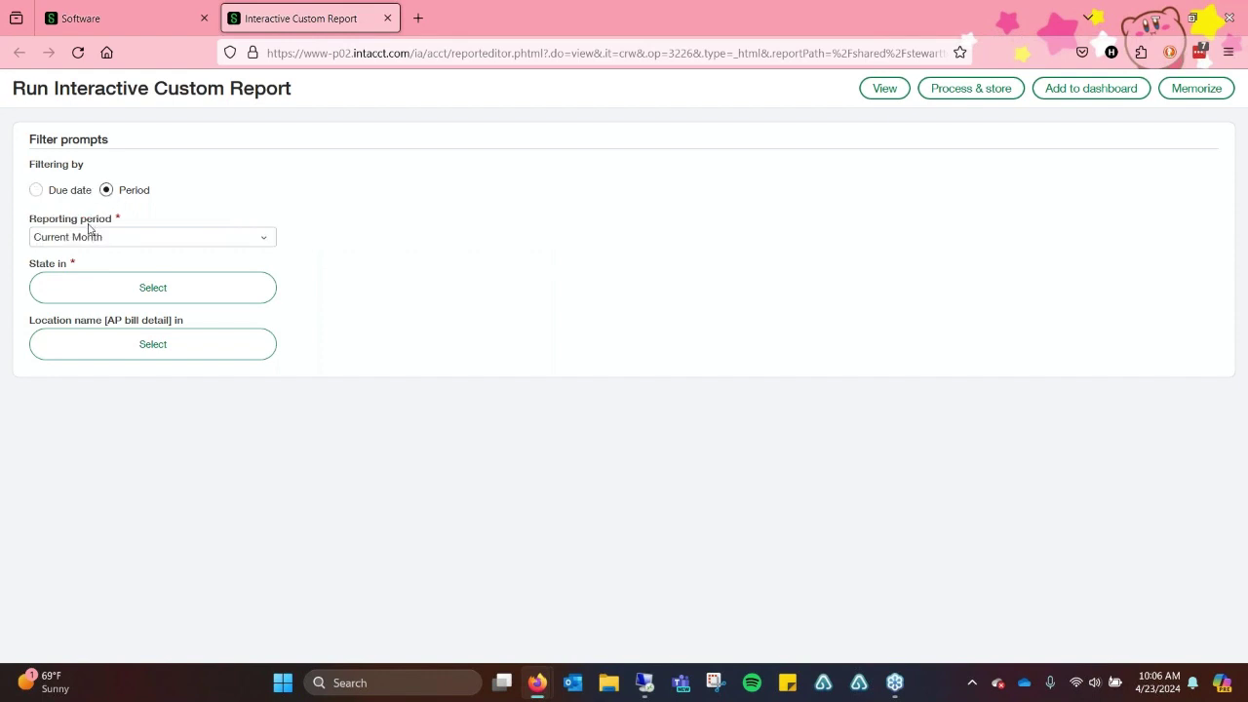
click(88, 240)
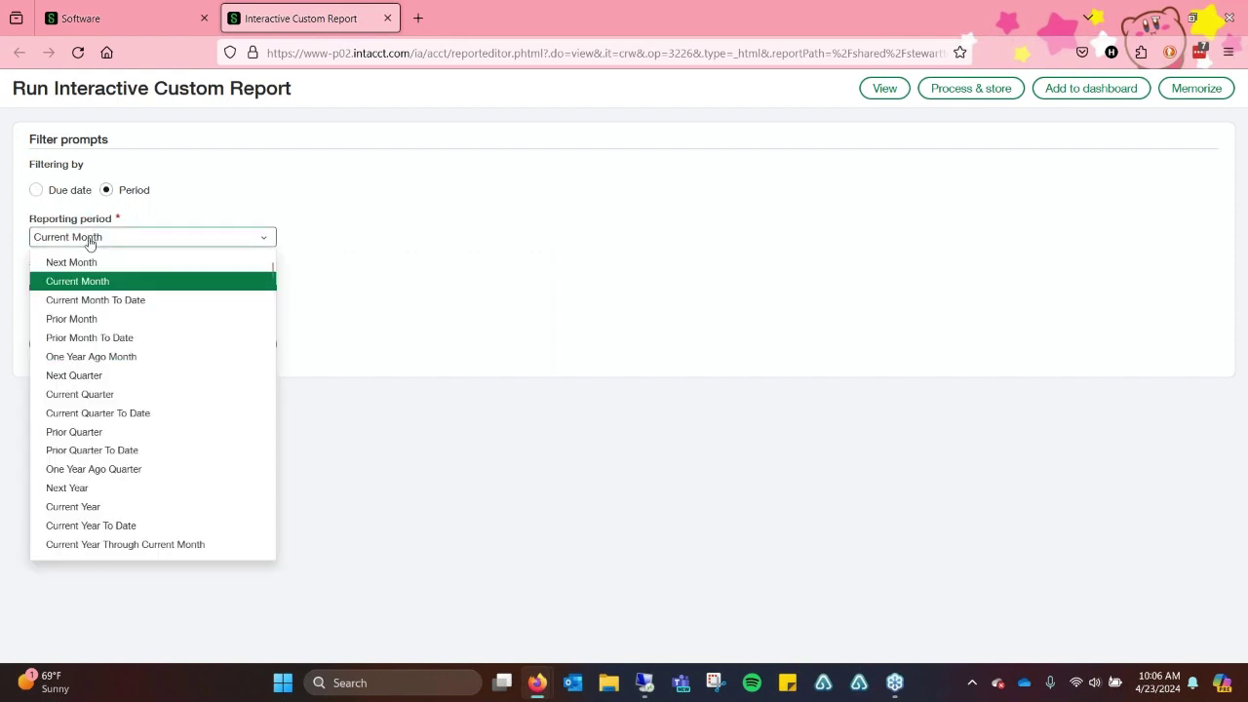
click(89, 240)
click(37, 190)
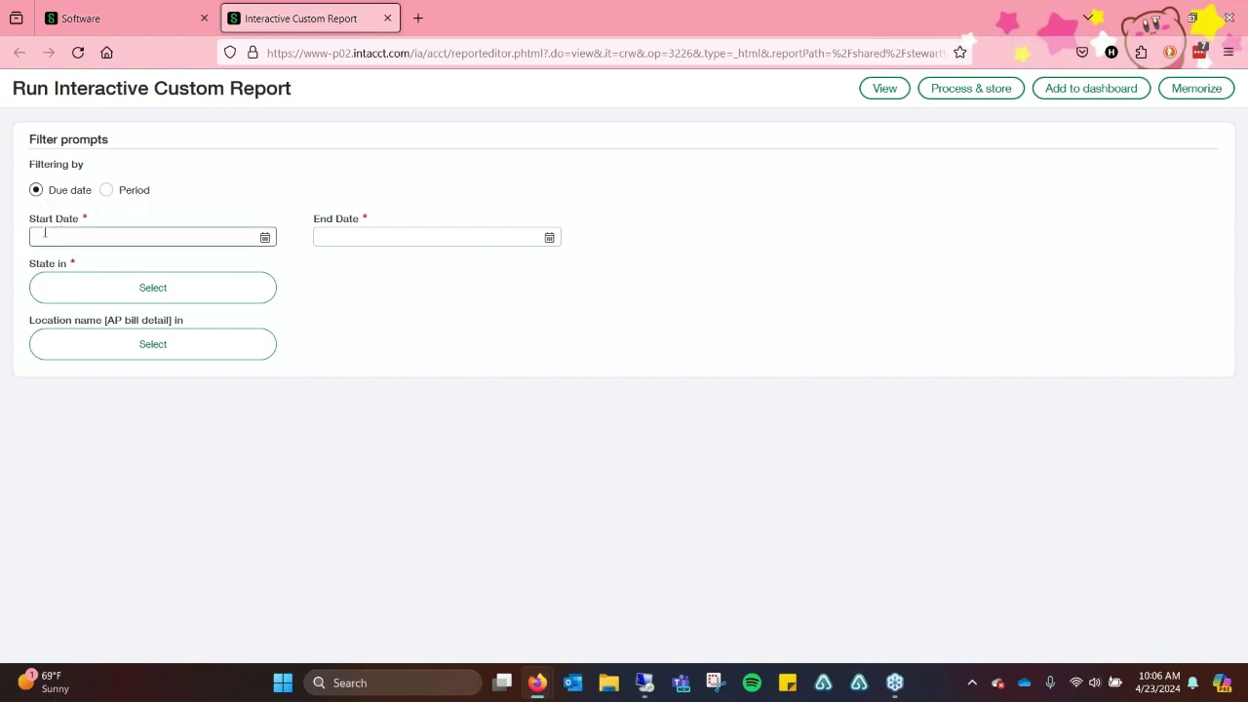
click(94, 236)
click(362, 235)
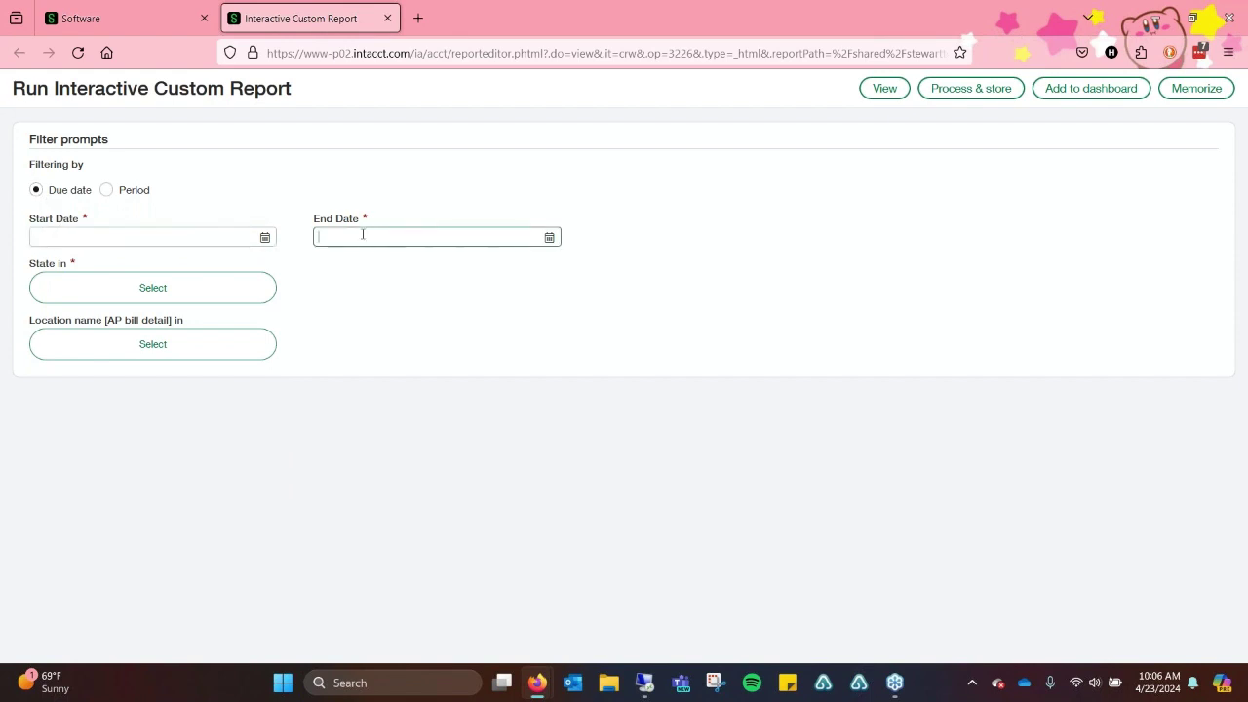
click(123, 235)
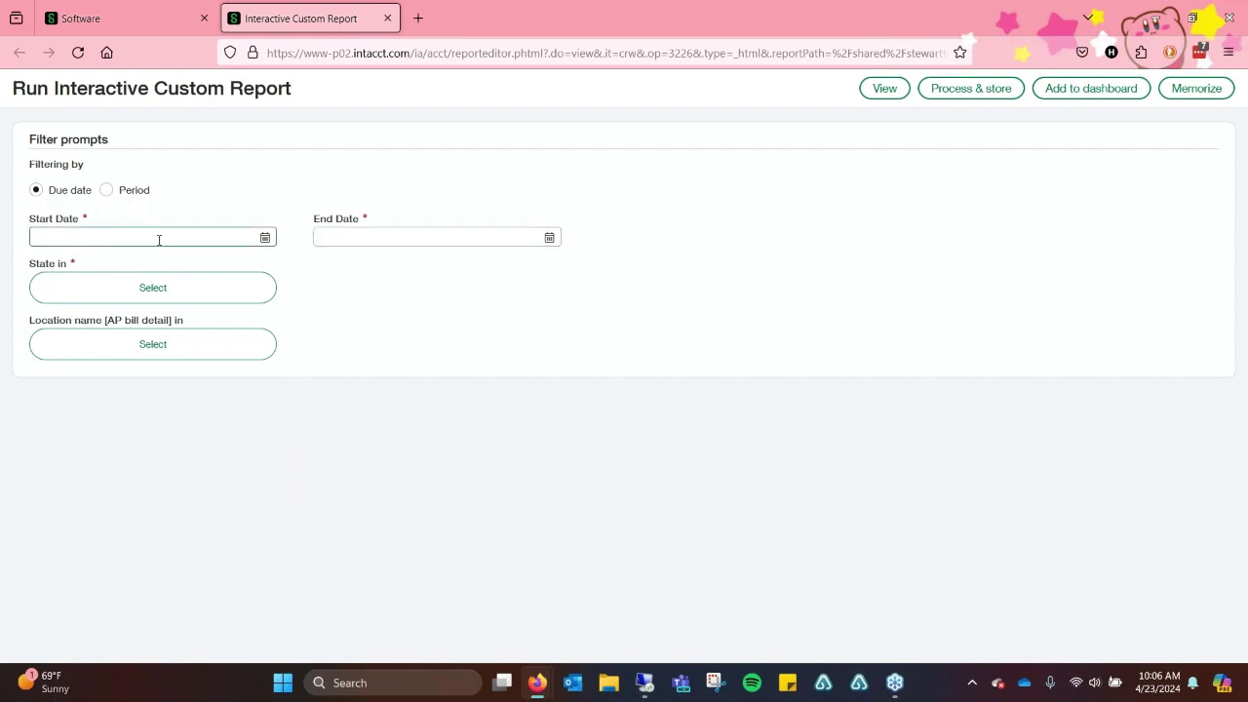
Examine the available items for the State and Location name filter prompts without selecting any
click(195, 293)
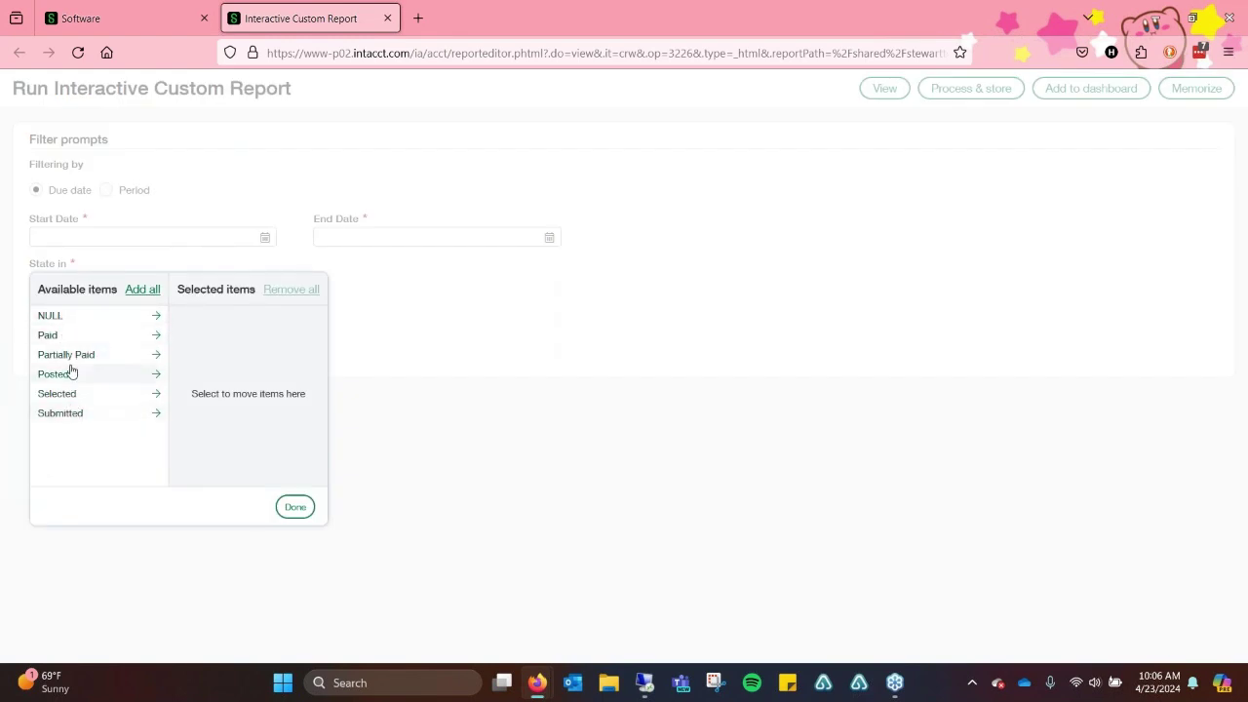
click(499, 390)
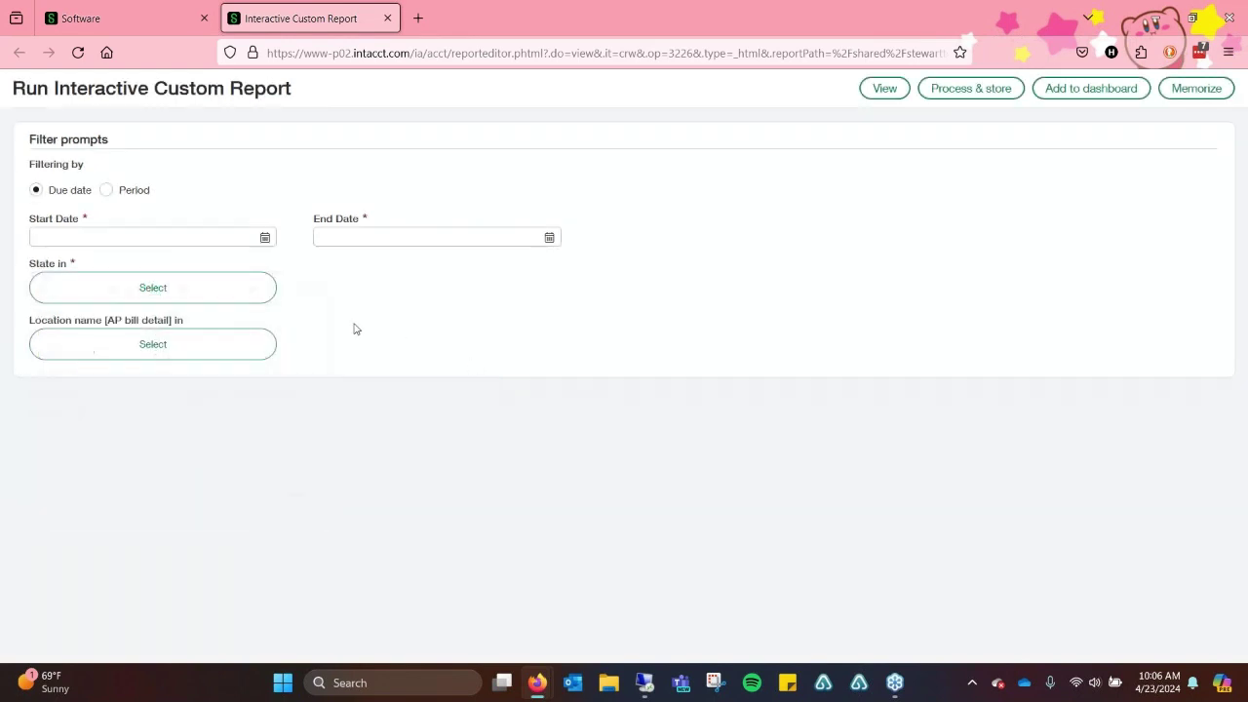
click(90, 348)
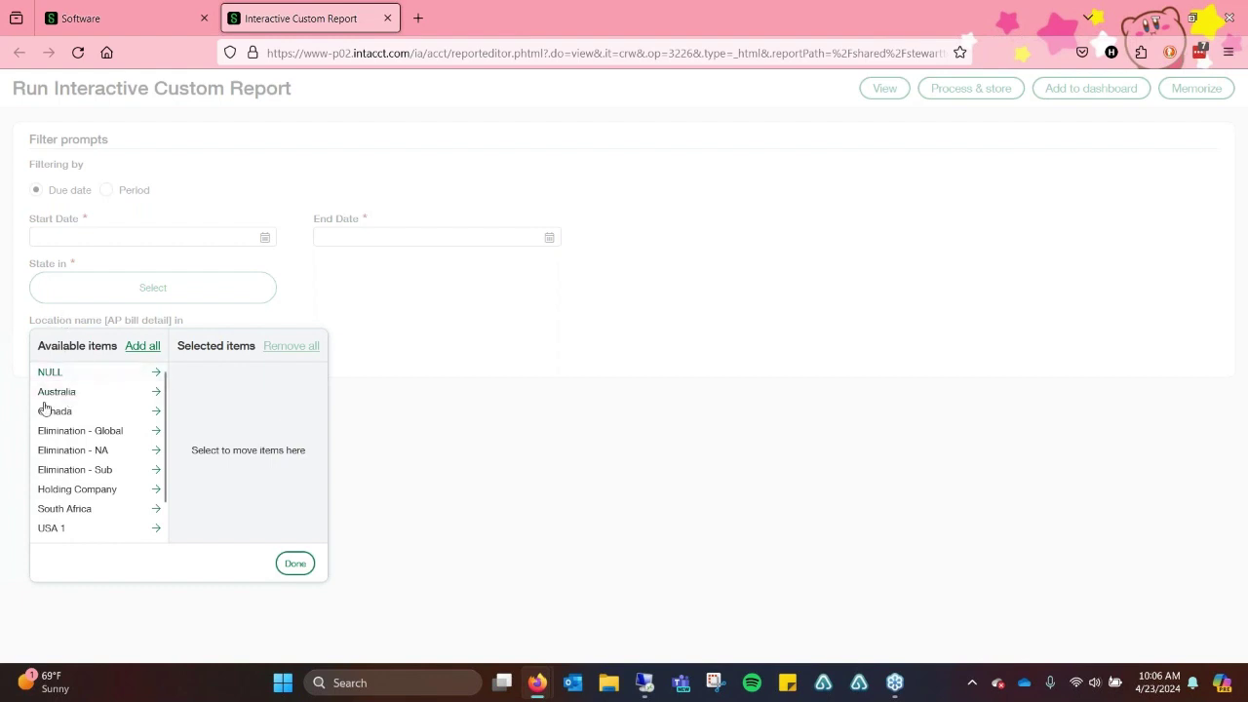
scroll(65, 415, down, 1)
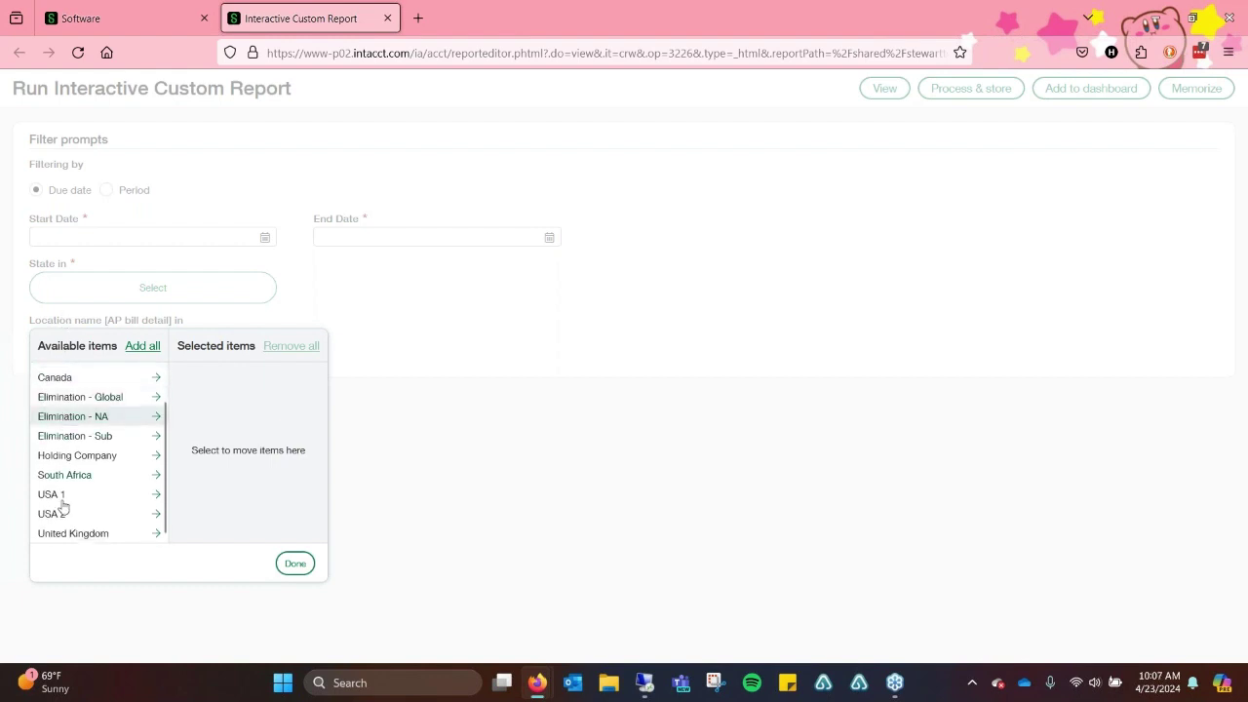
scroll(67, 487, up, 1)
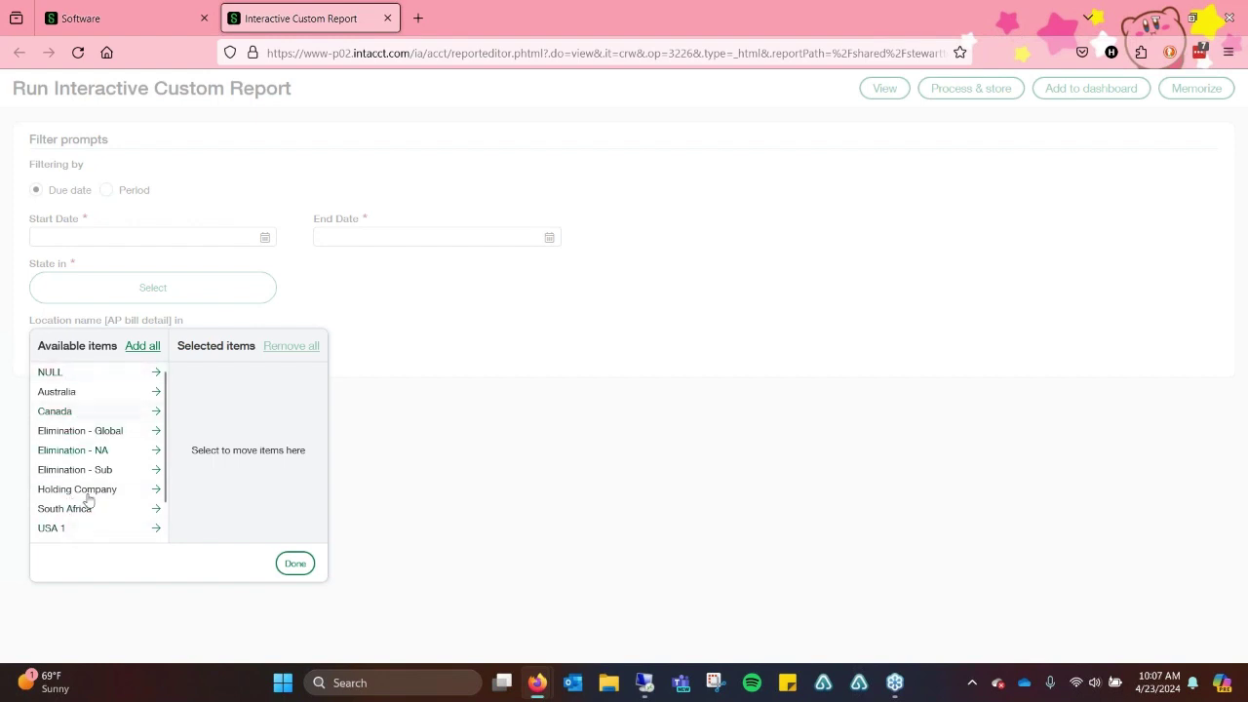
click(356, 306)
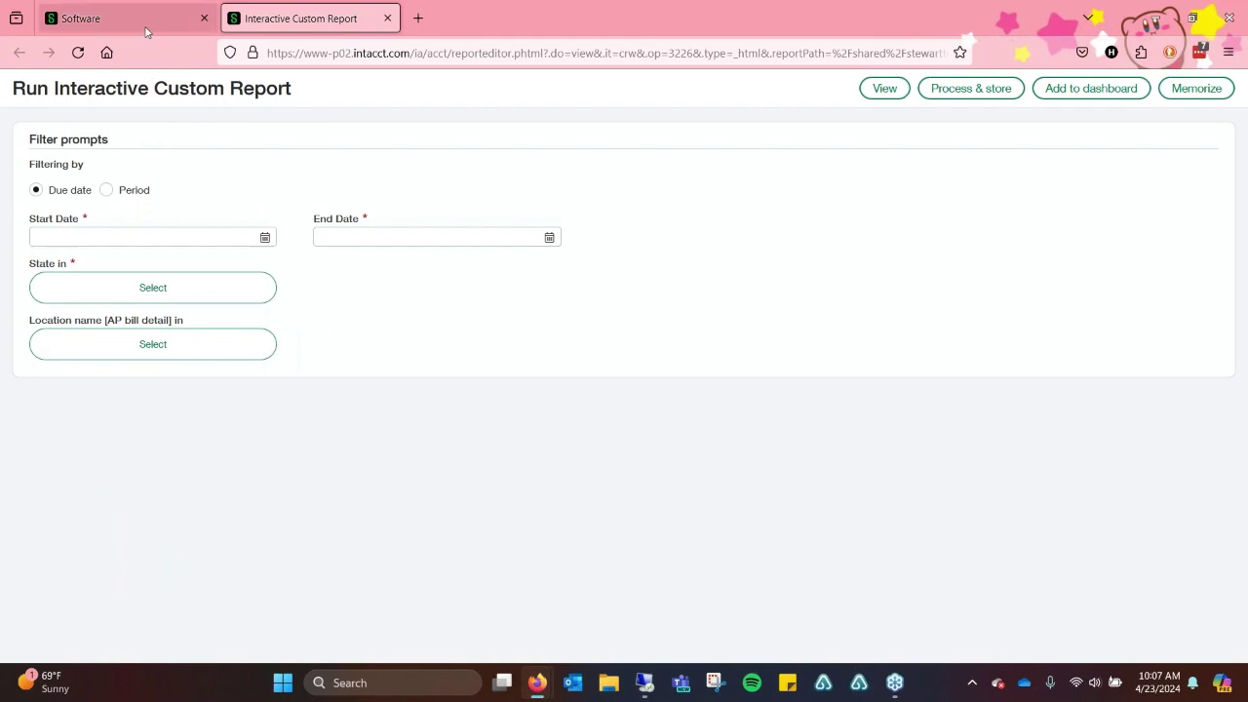
Examine the AP bill detail field folders in the report editor, including Dimensions, and return to the Interactive Custom Reports list
click(108, 18)
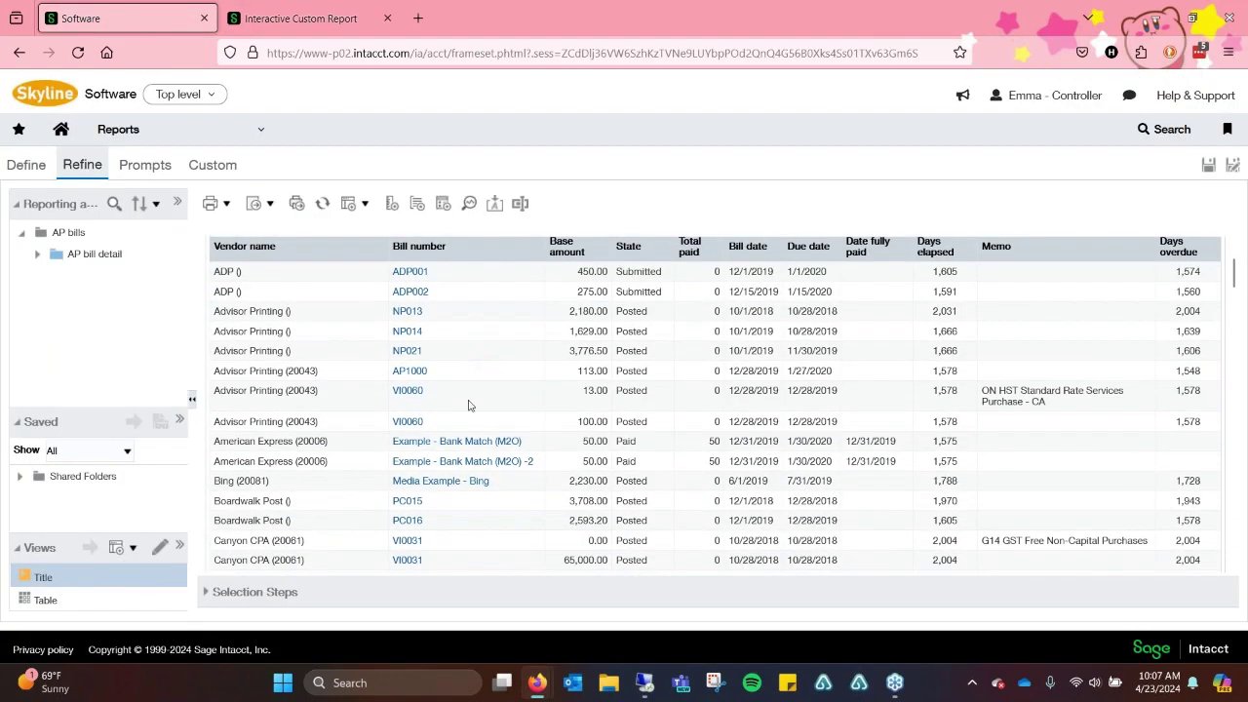
scroll(440, 463, up, 3)
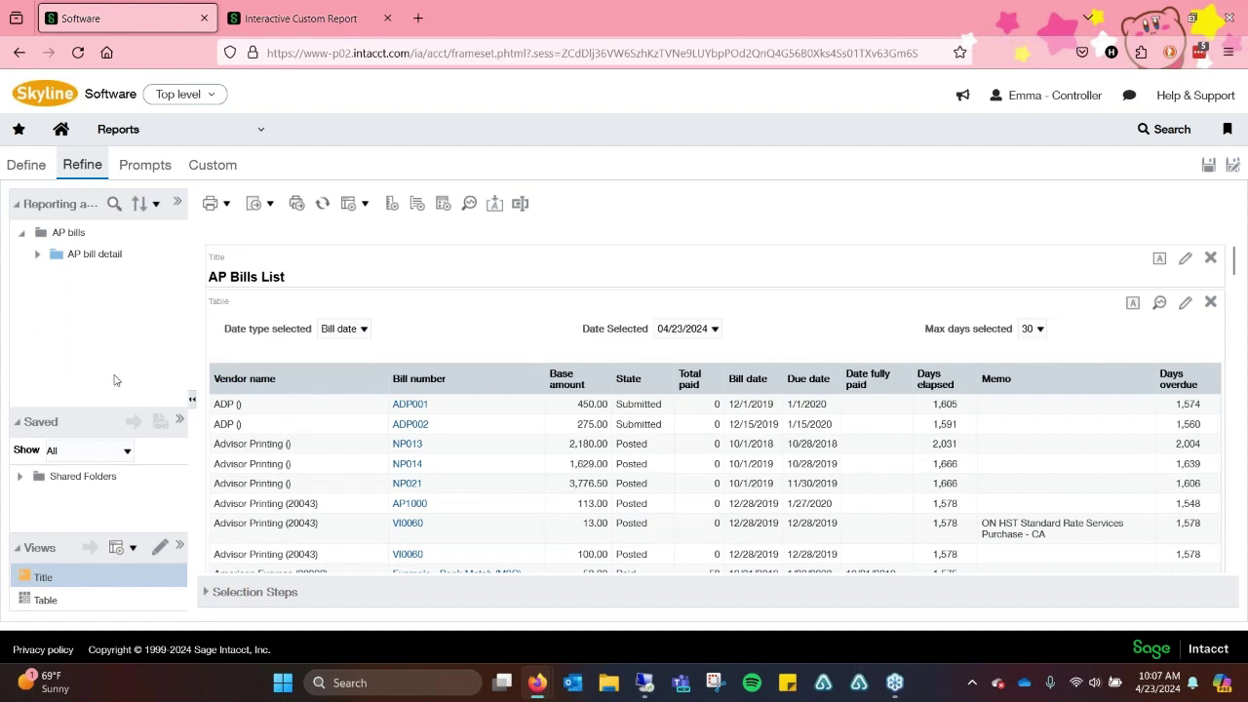
click(97, 255)
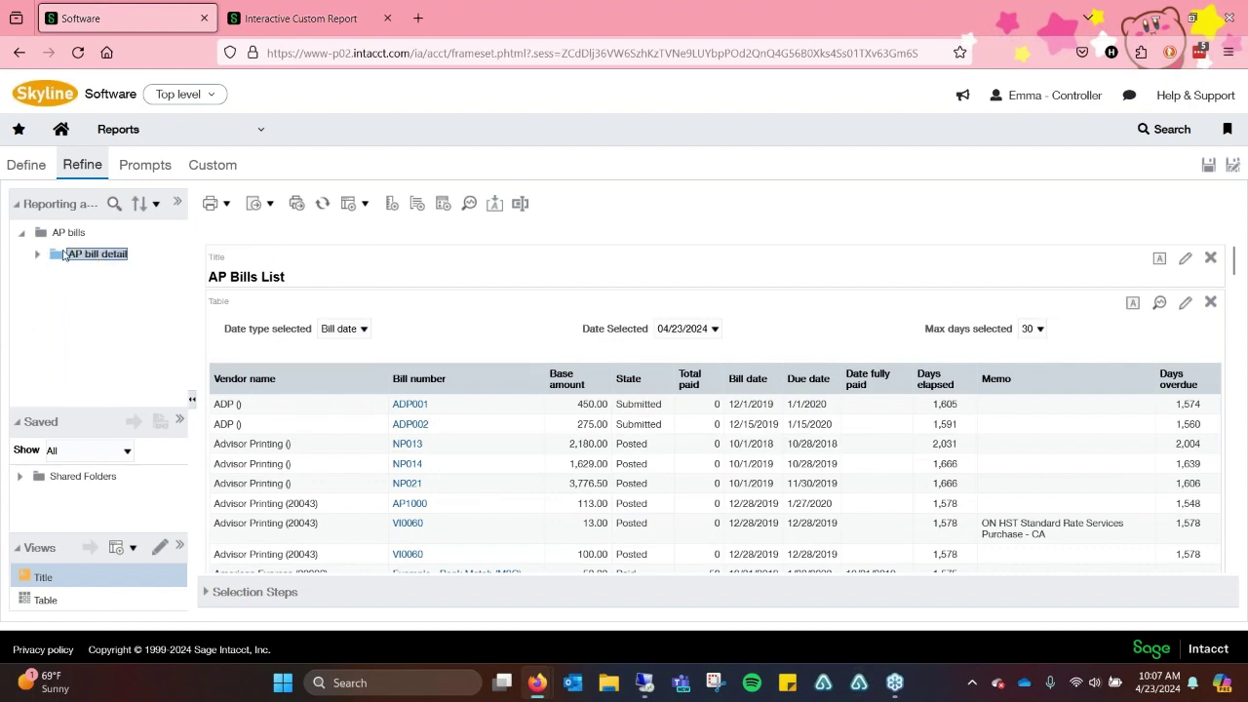
click(82, 279)
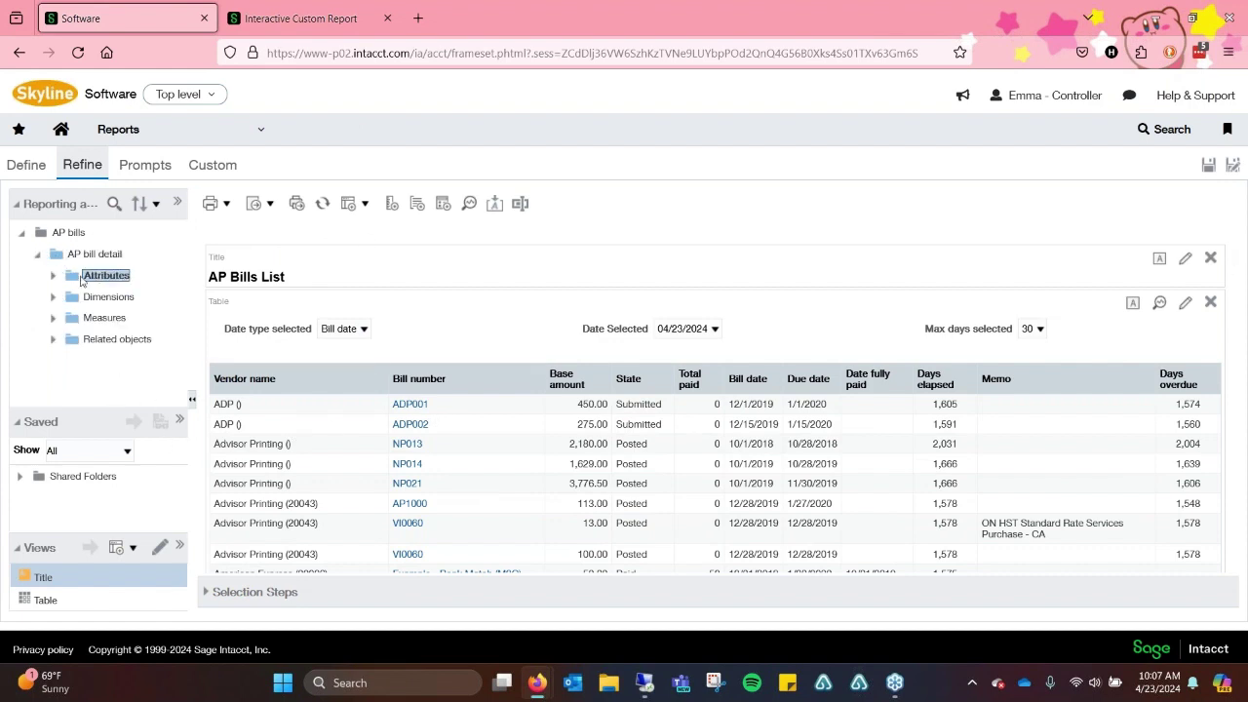
click(54, 298)
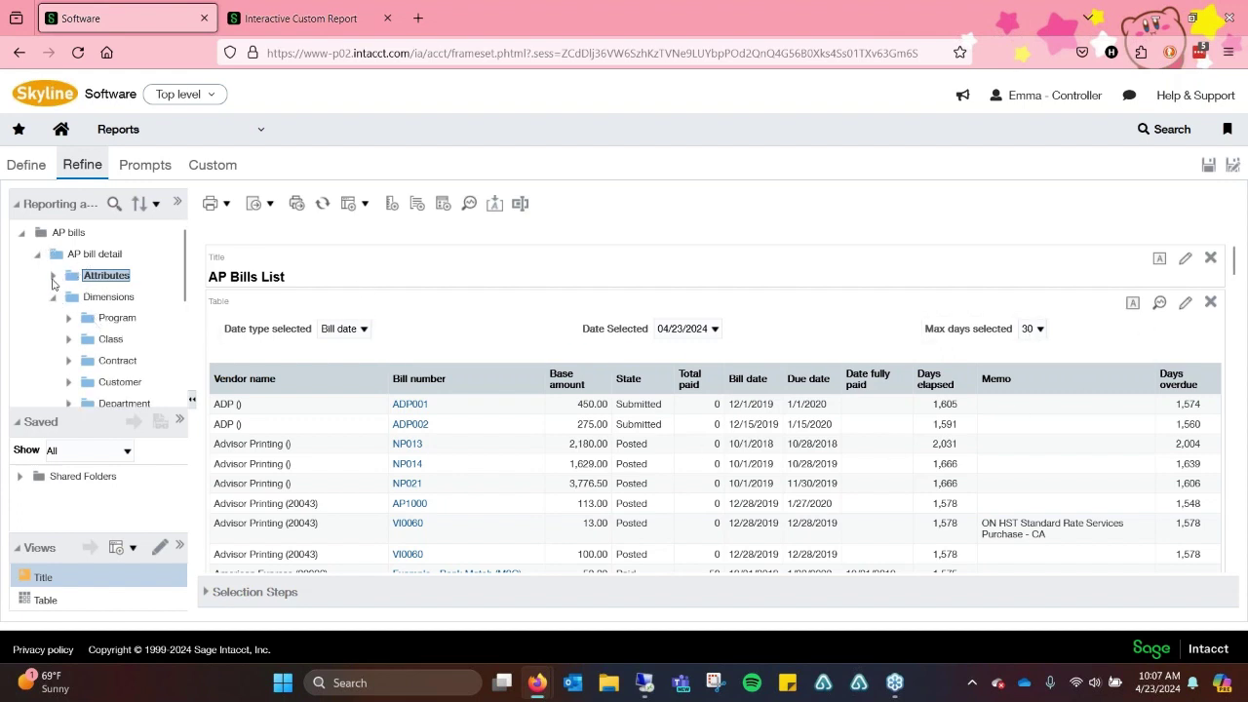
click(55, 298)
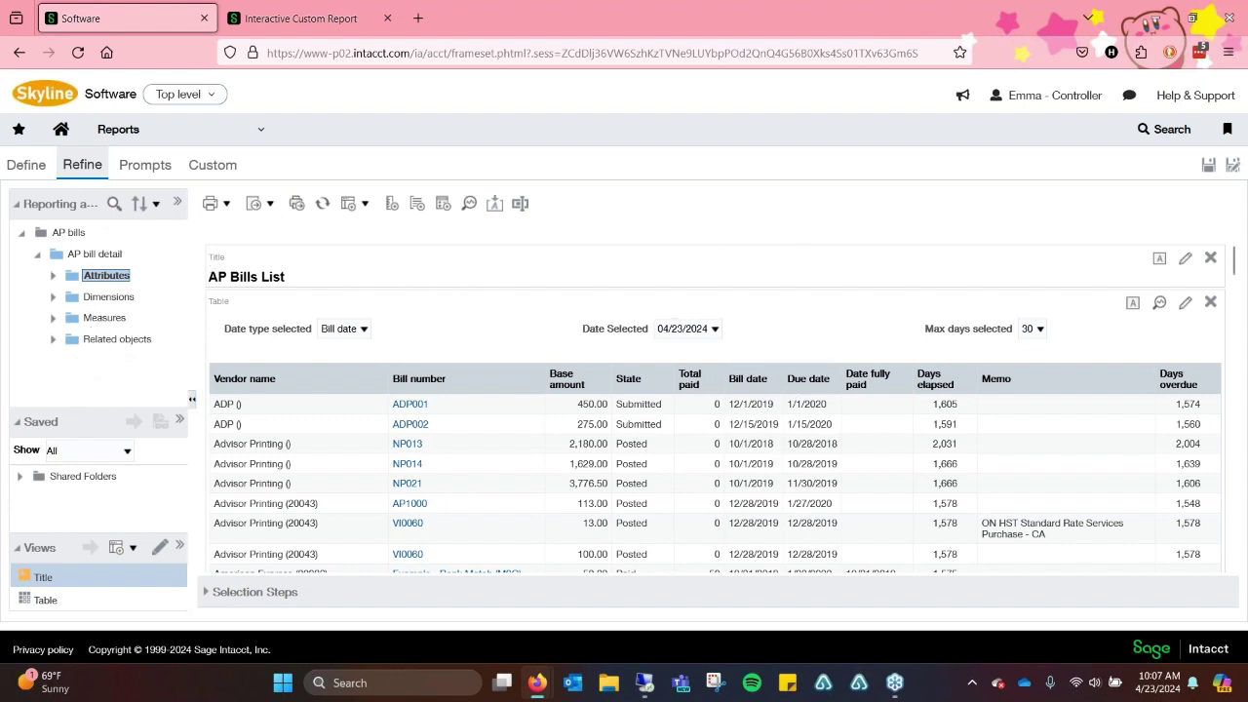
click(121, 125)
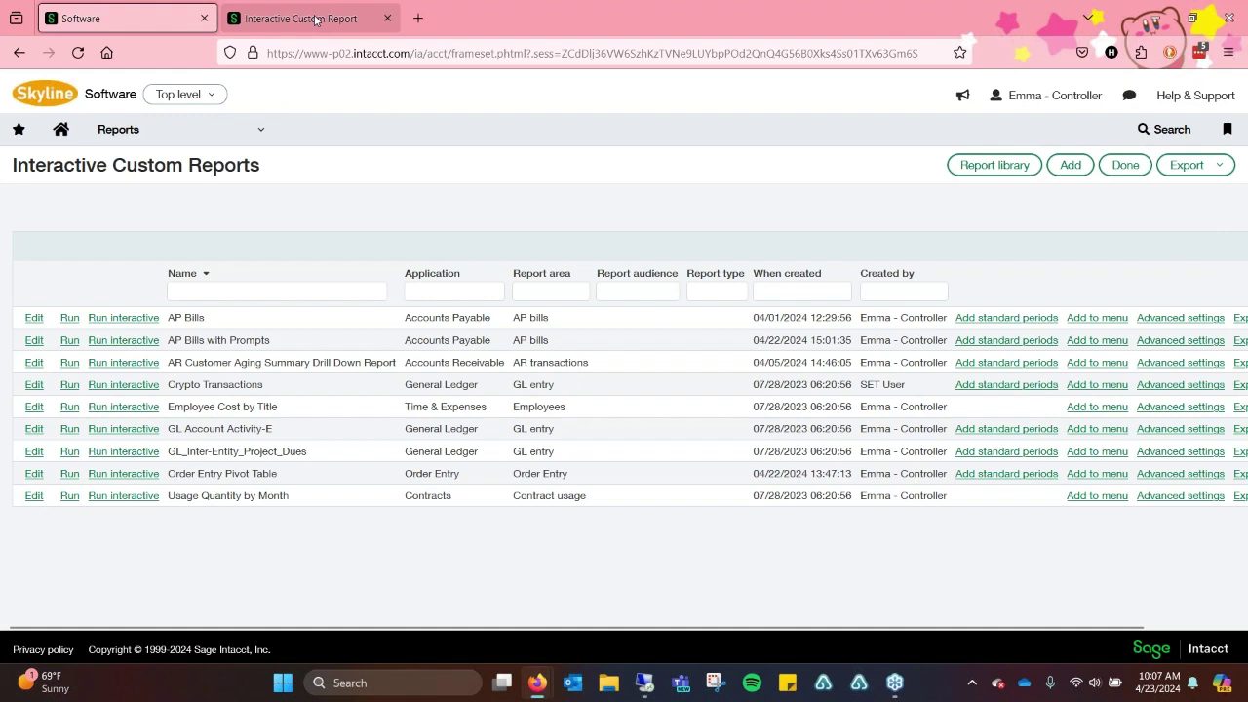
On the Run Interactive Custom Report page, set the Due date filter's Start Date to 01/01/2019
click(315, 16)
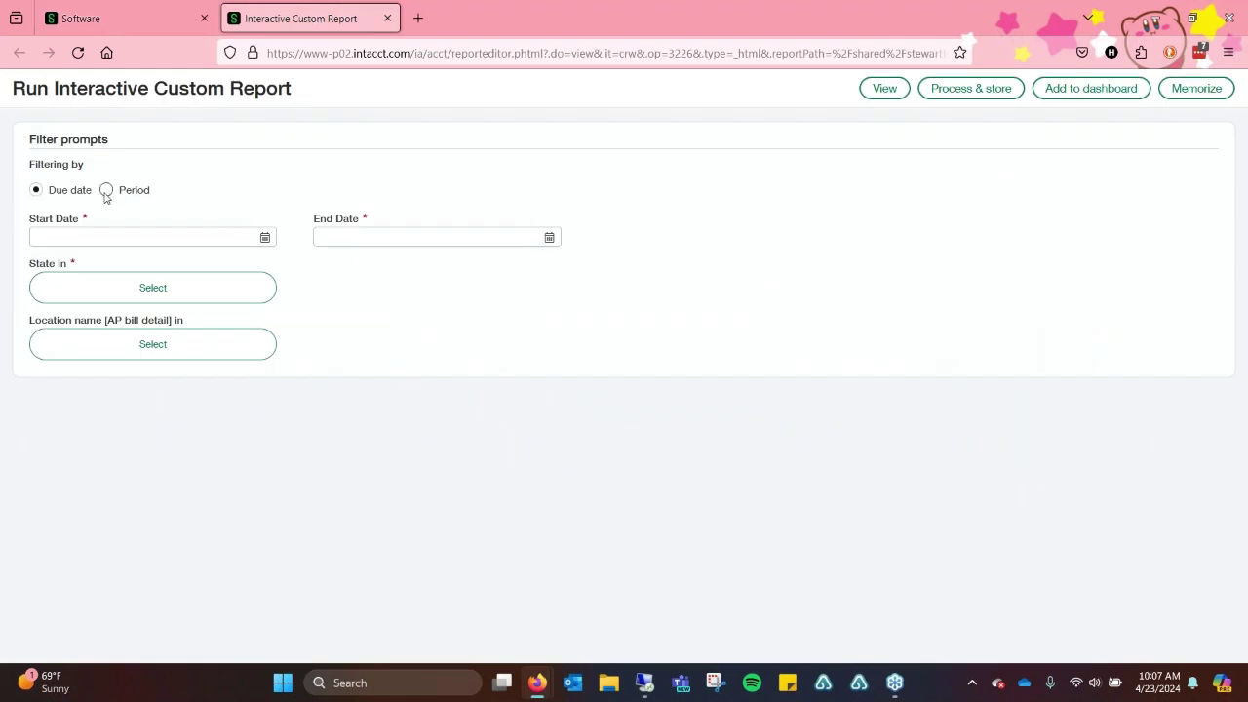
click(264, 237)
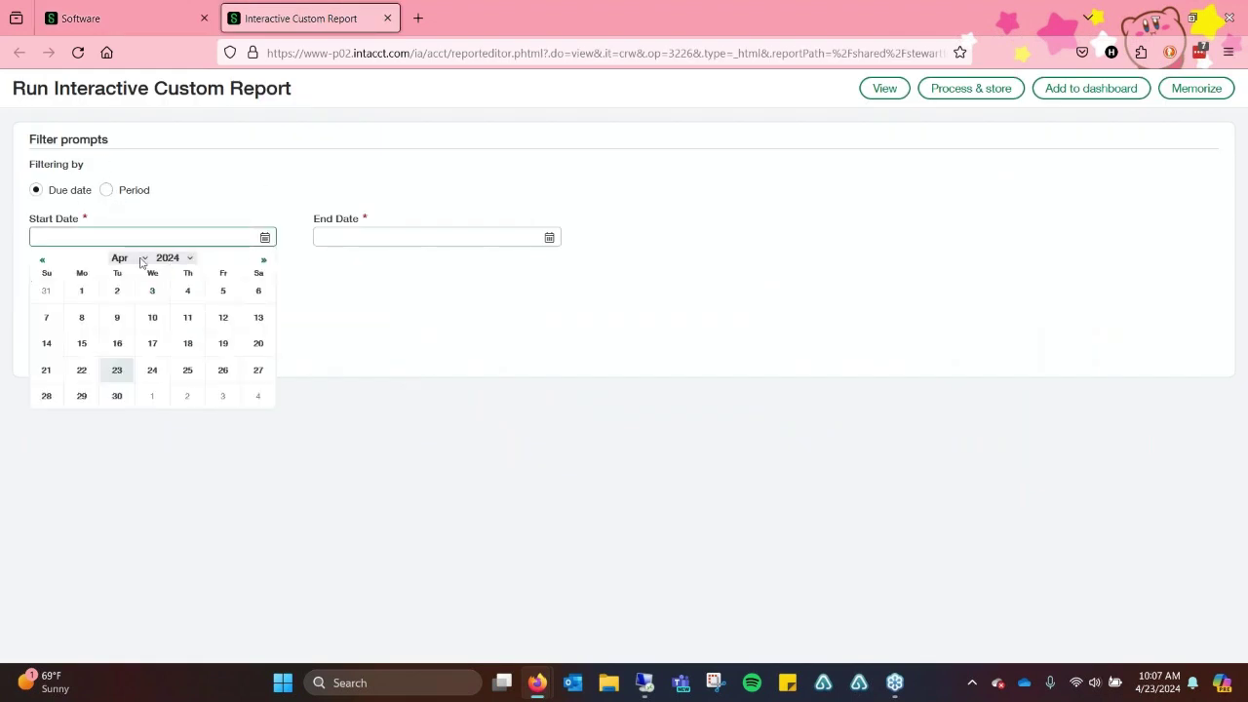
click(177, 257)
click(172, 280)
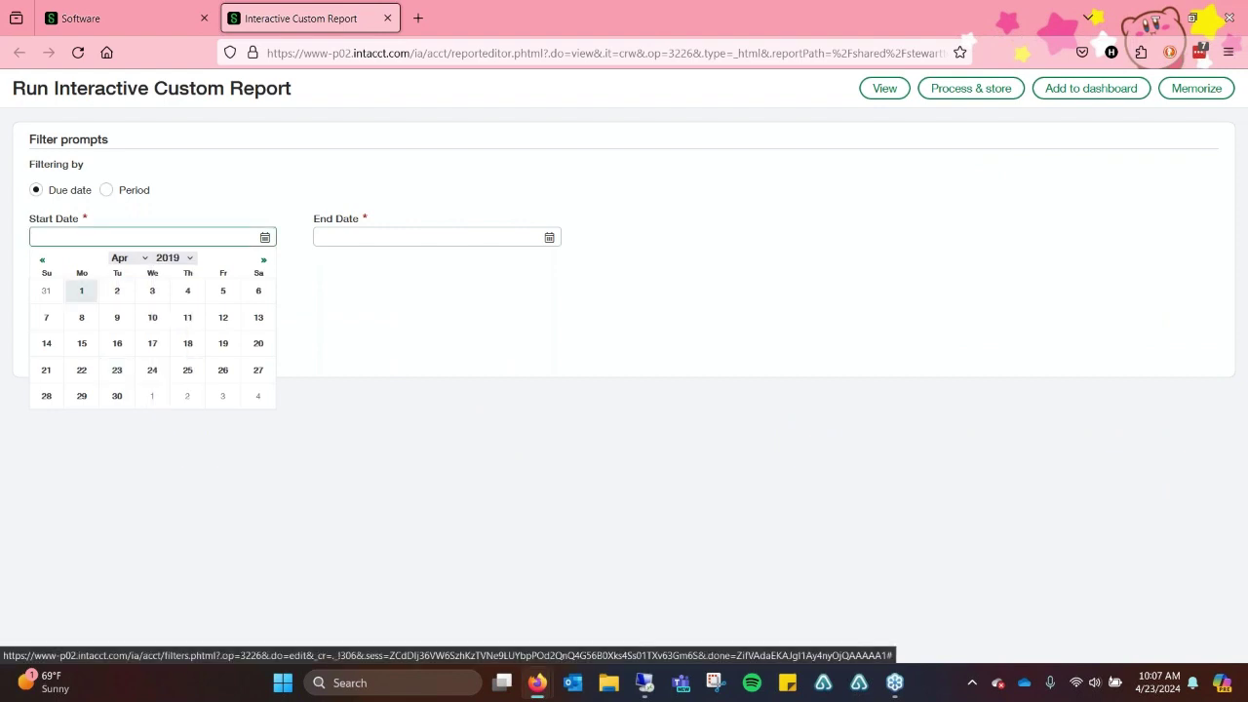
click(42, 260)
click(42, 259)
click(42, 259)
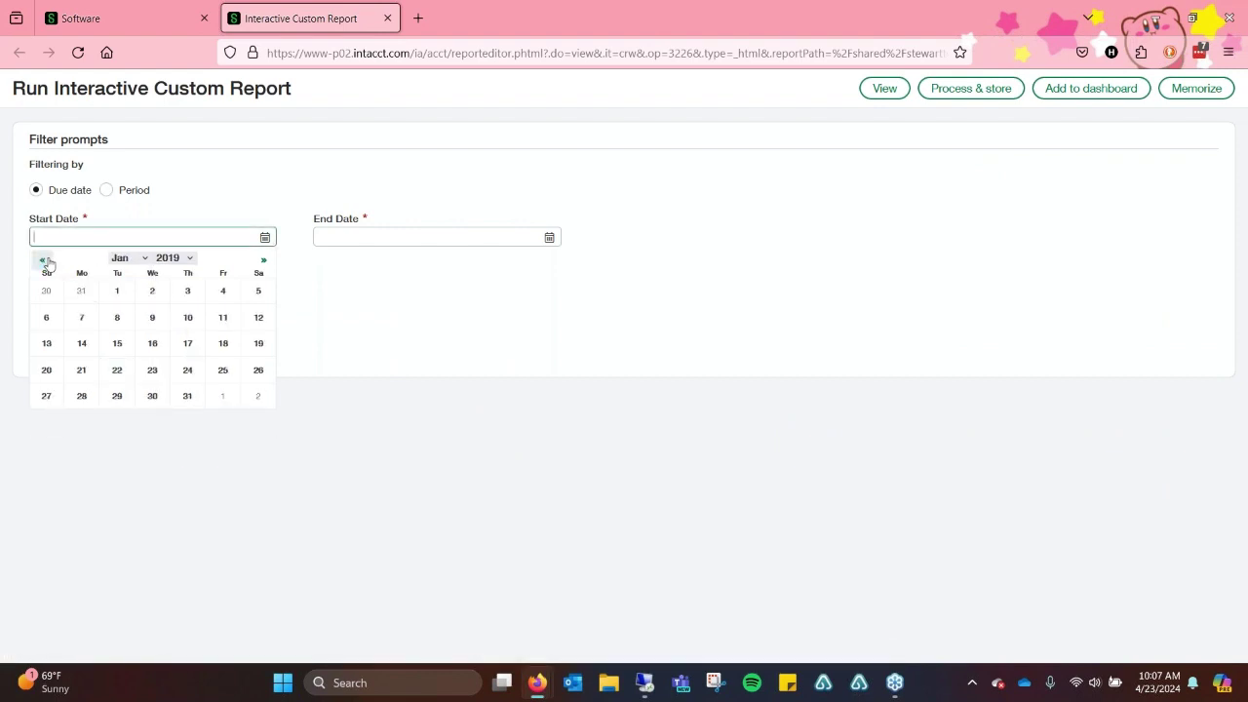
click(116, 292)
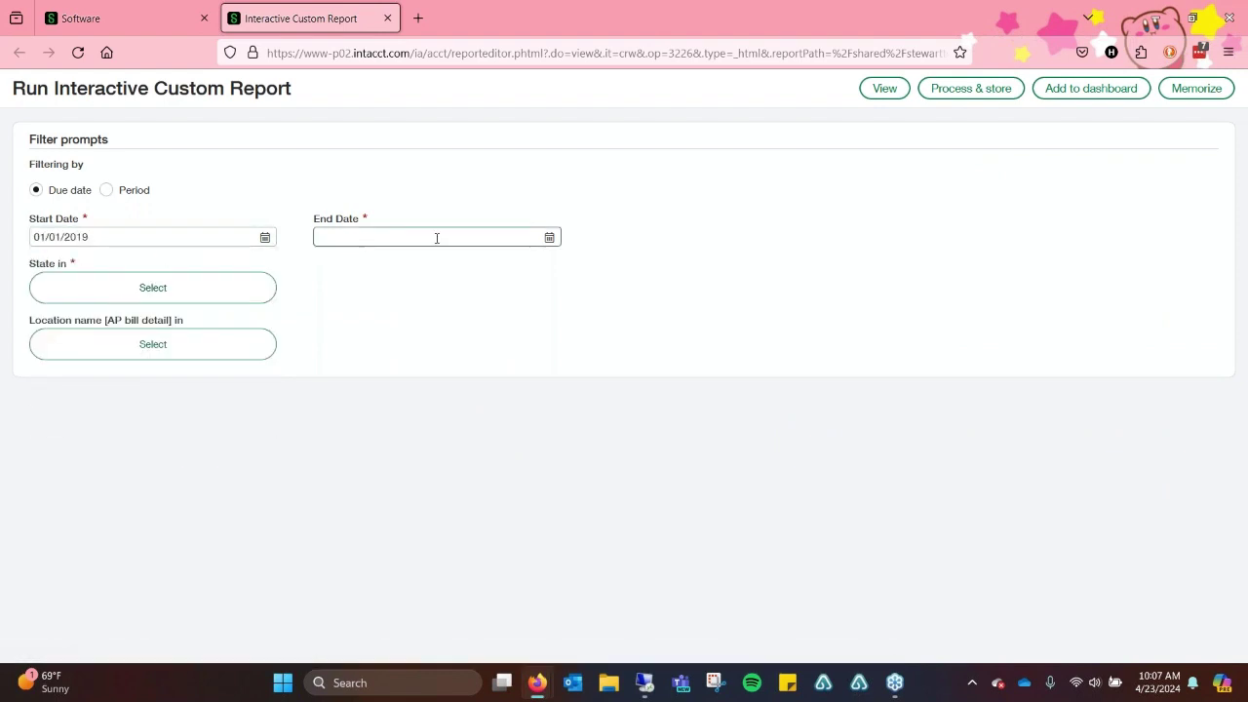
Set the Due date filter's End Date to 08/28/2024
click(548, 238)
click(458, 259)
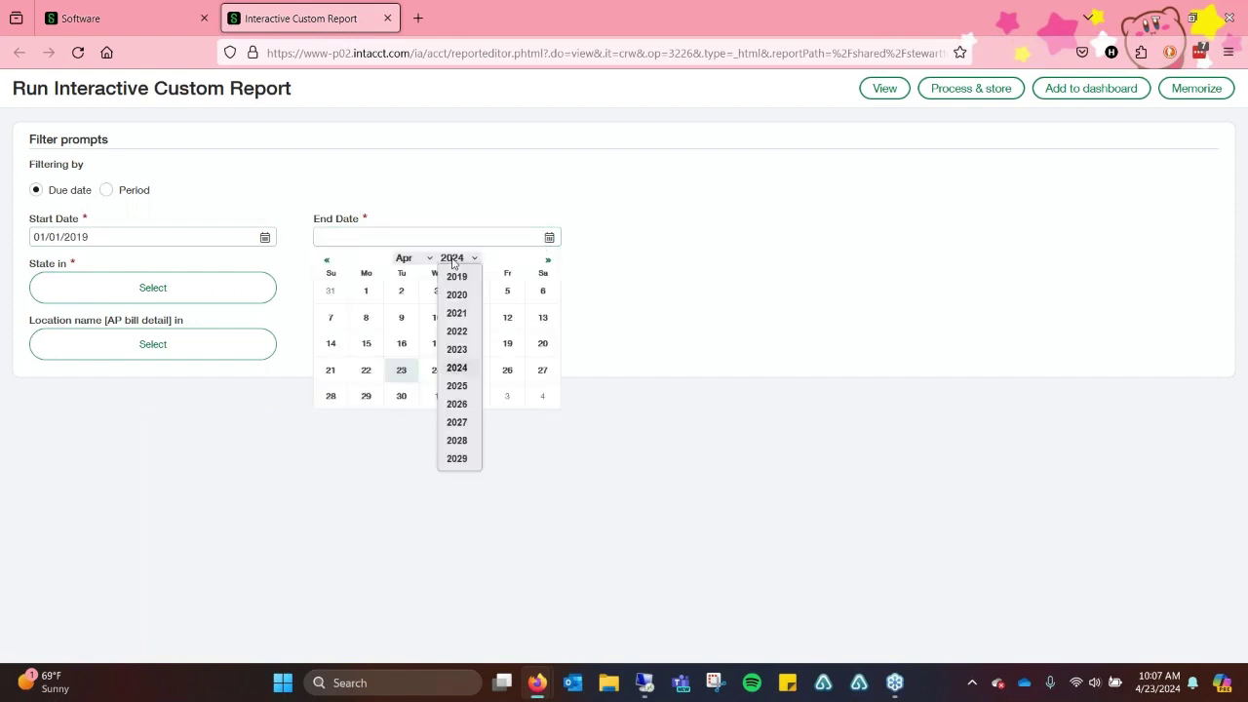
click(451, 280)
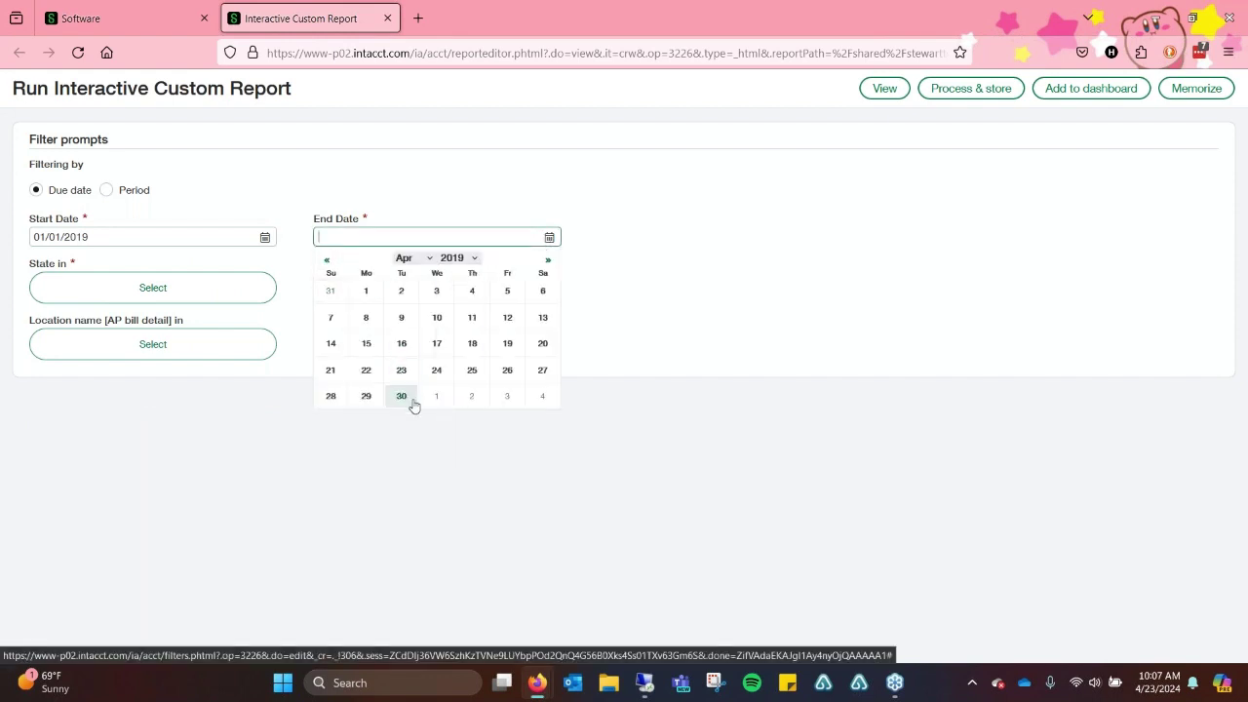
click(547, 261)
click(547, 260)
click(546, 260)
click(547, 260)
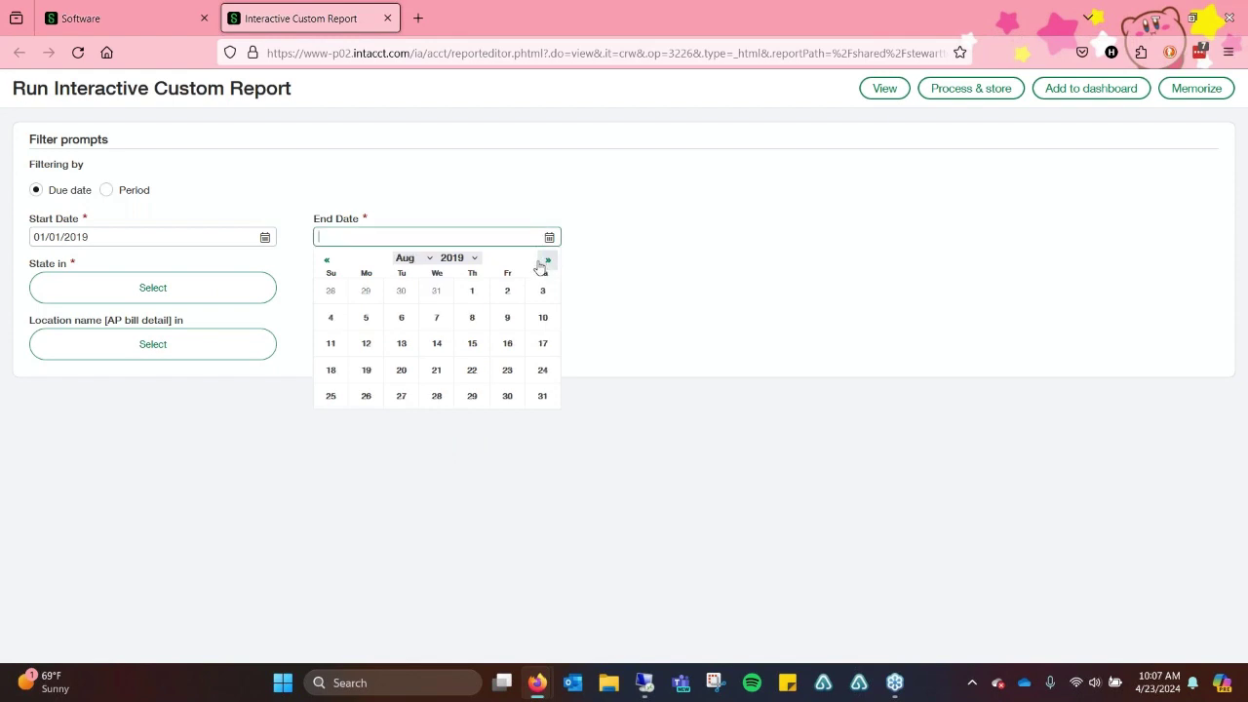
click(462, 259)
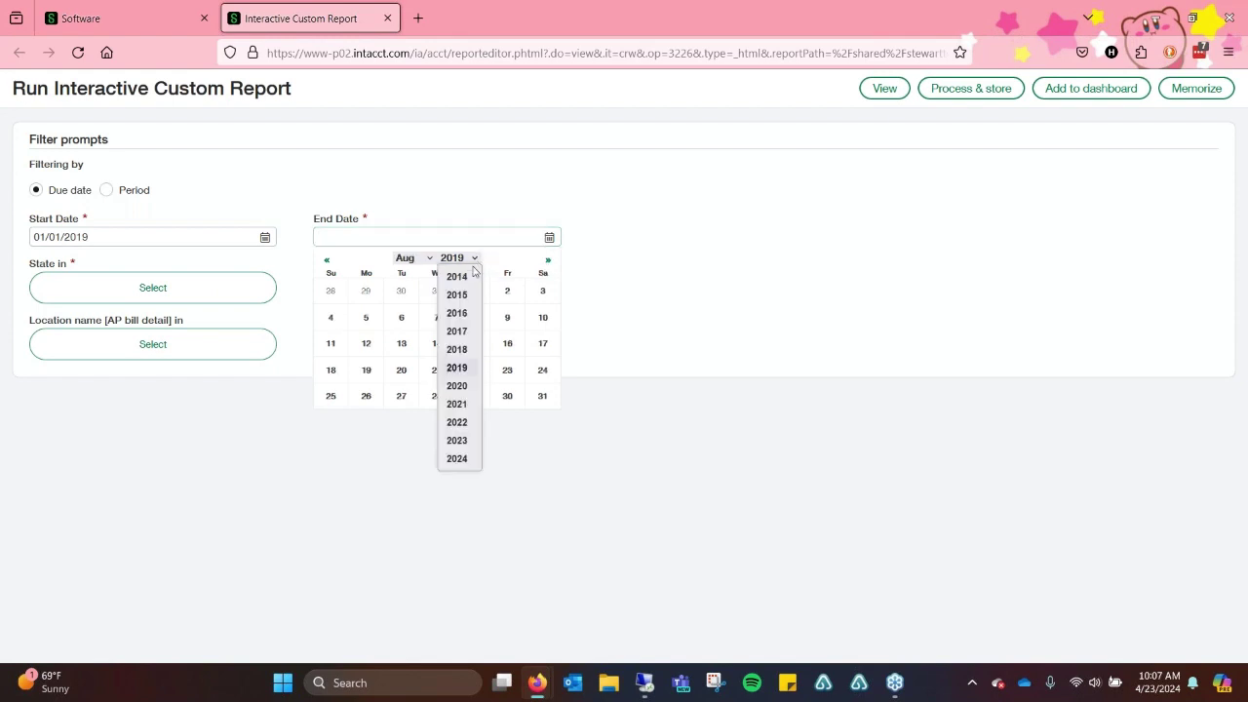
click(450, 460)
click(453, 401)
Limit the State filter prompt to Posted and view the report without choosing a location
click(234, 302)
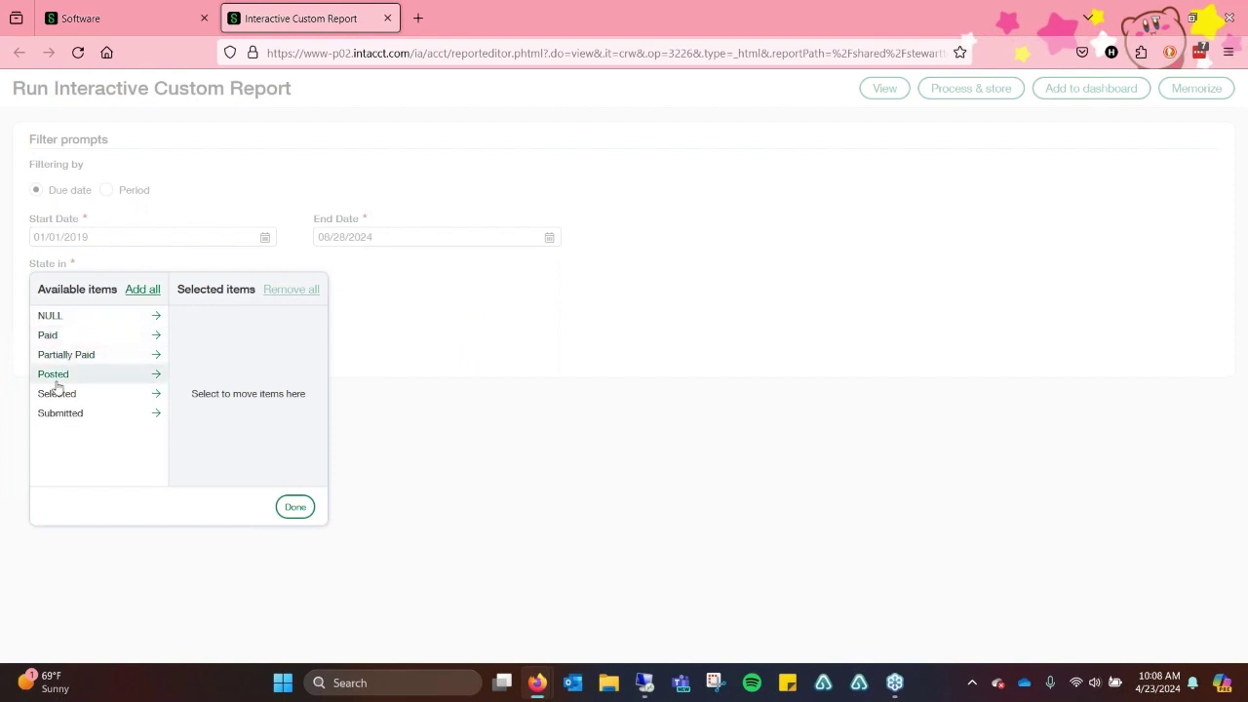
click(61, 380)
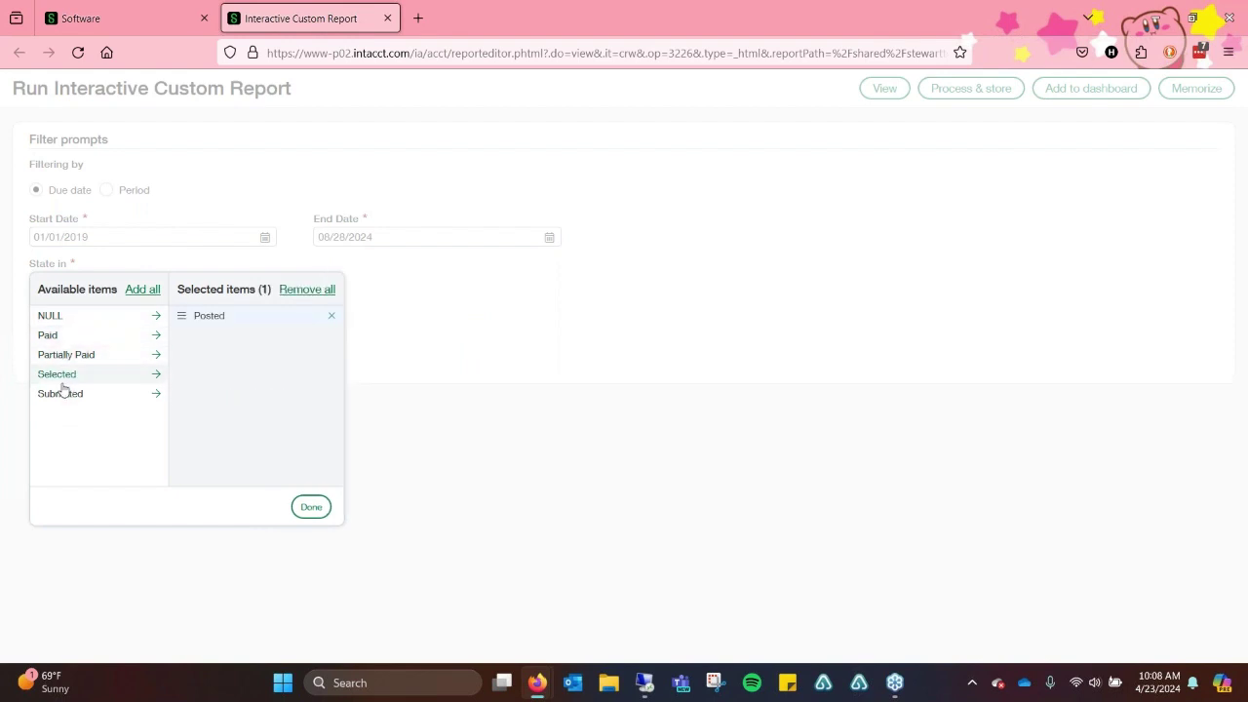
click(307, 509)
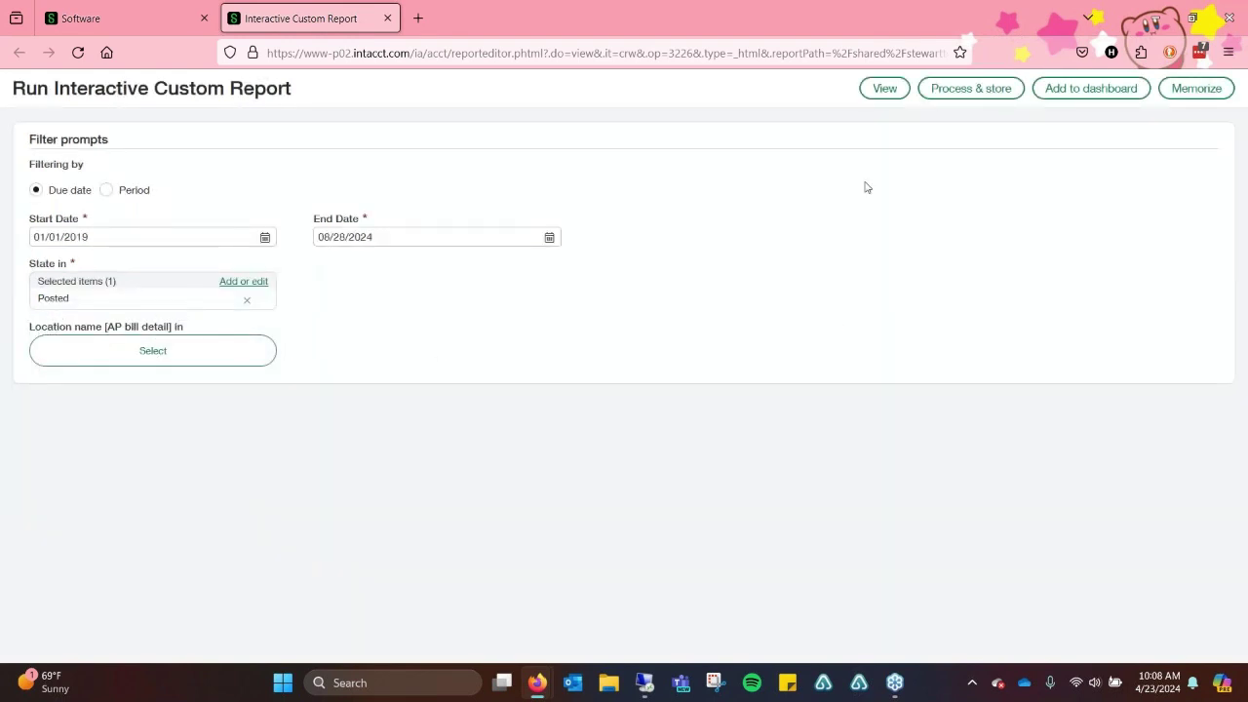
click(883, 91)
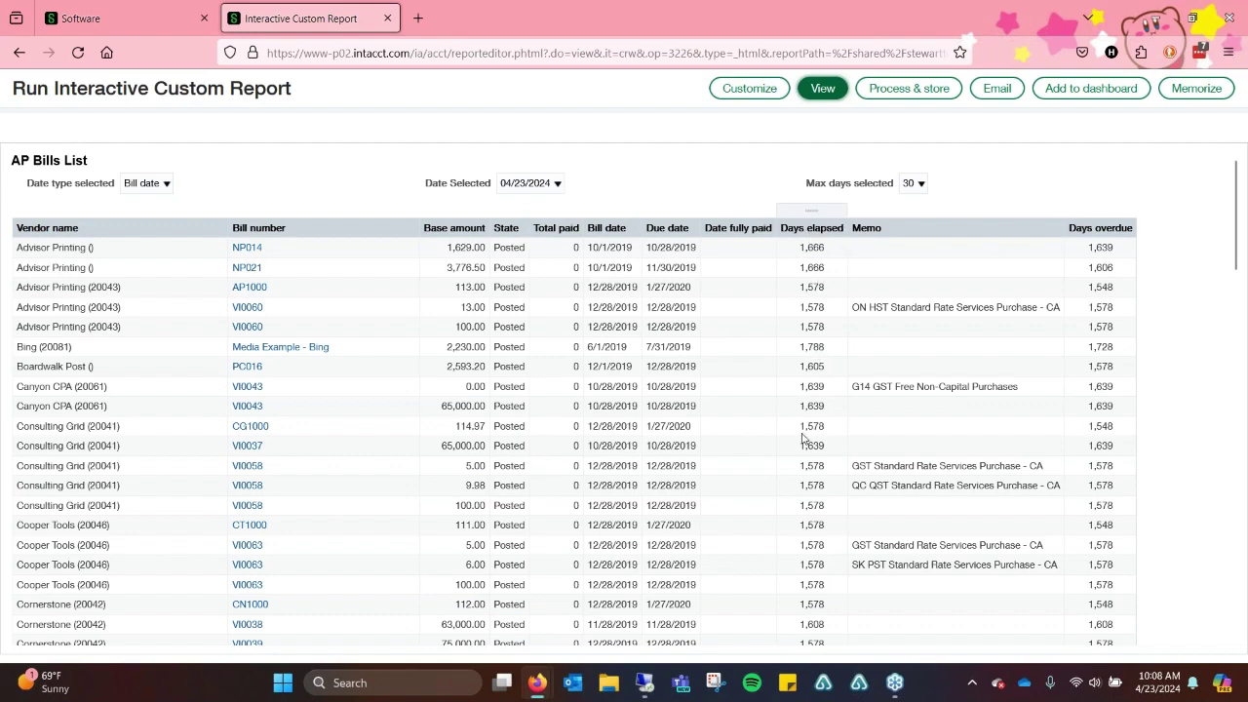
Examine the AP Bills List results, including the due date, memo and days overdue columns, and close the report
scroll(824, 415, down, 4)
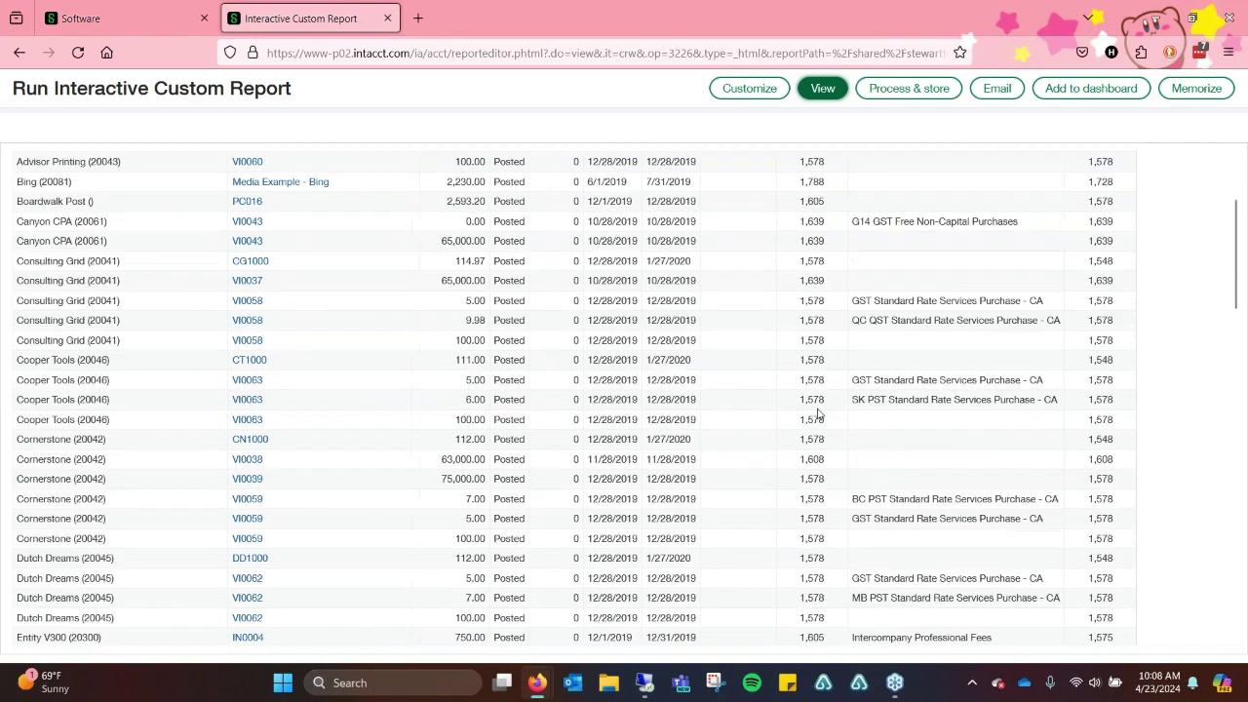
scroll(824, 405, up, 5)
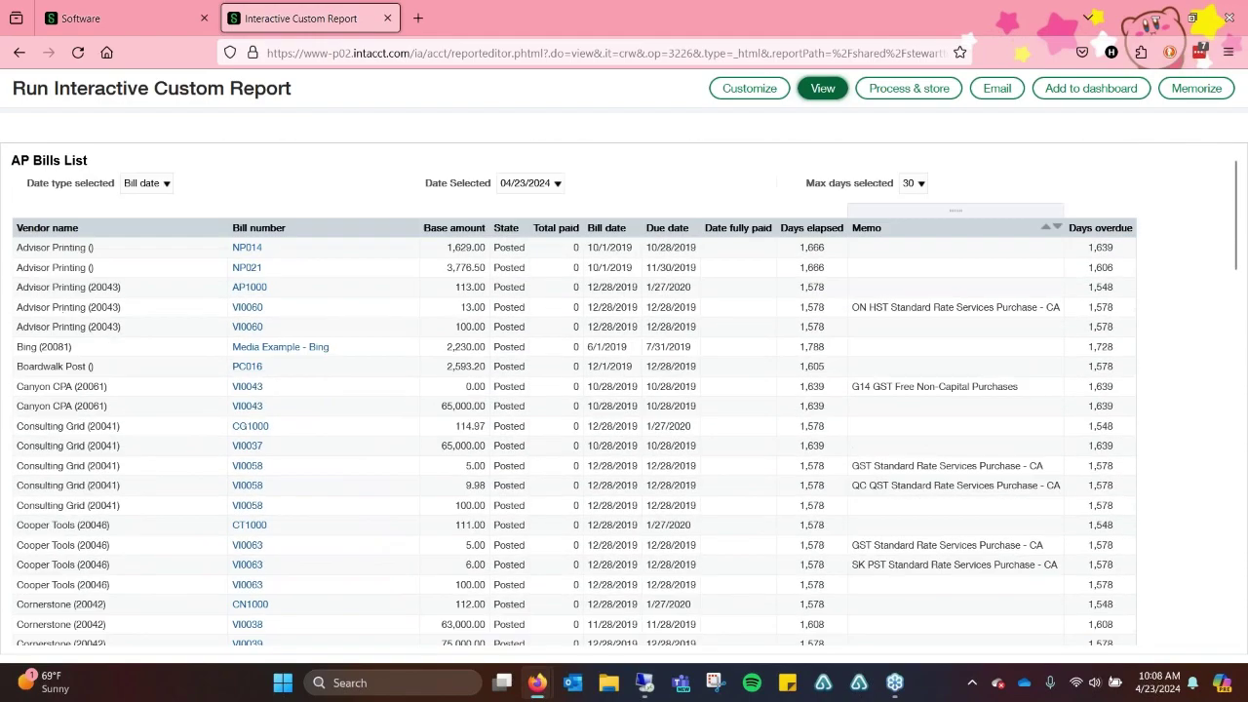
scroll(923, 504, down, 7)
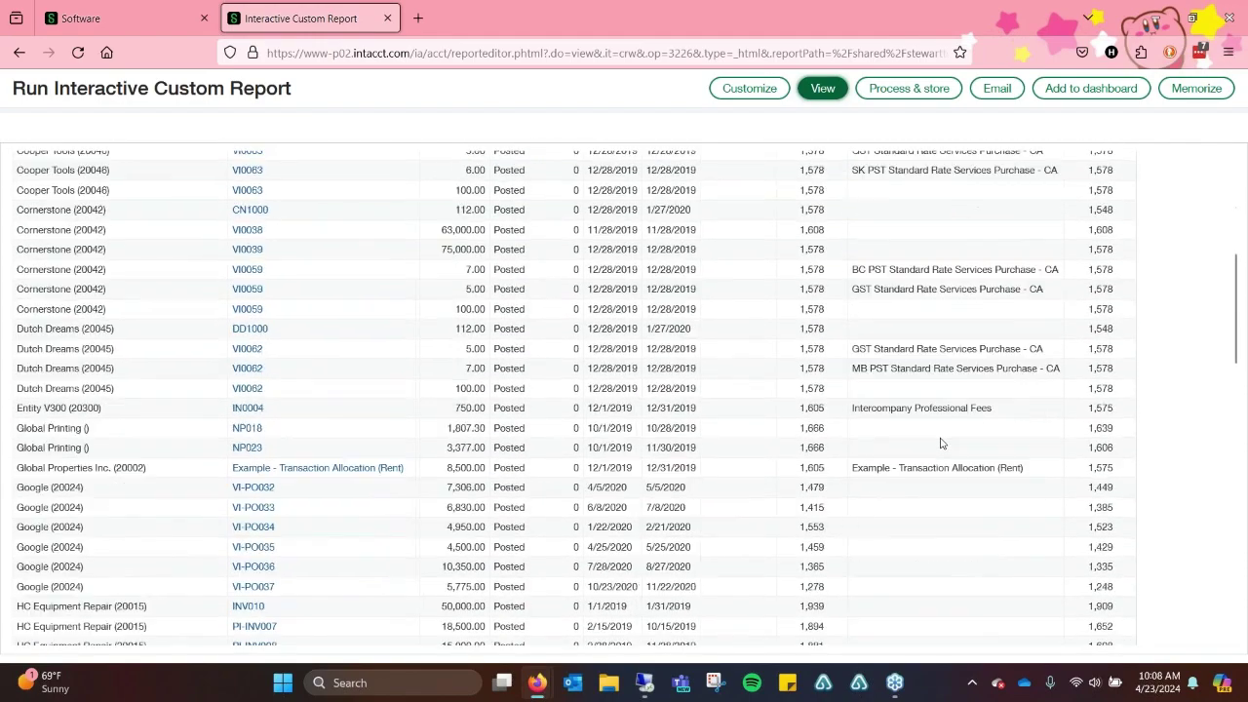
scroll(457, 427, up, 2)
scroll(457, 427, up, 4)
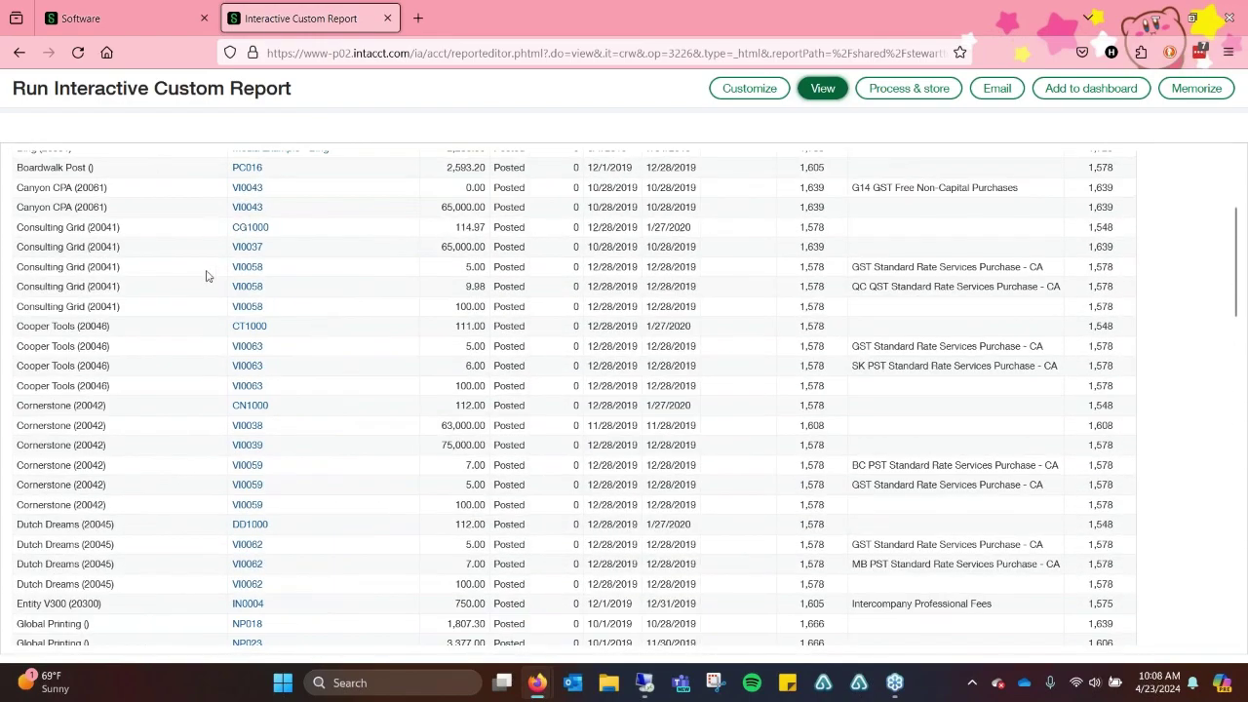
scroll(206, 273, up, 2)
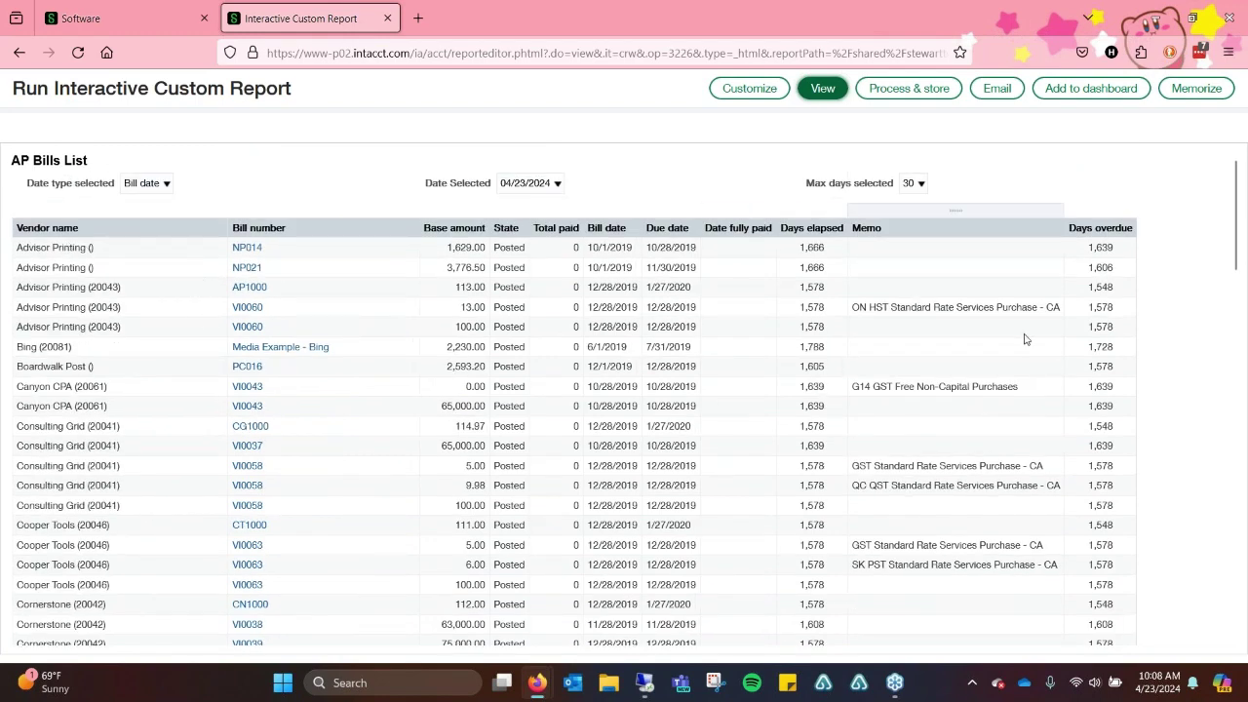
click(463, 140)
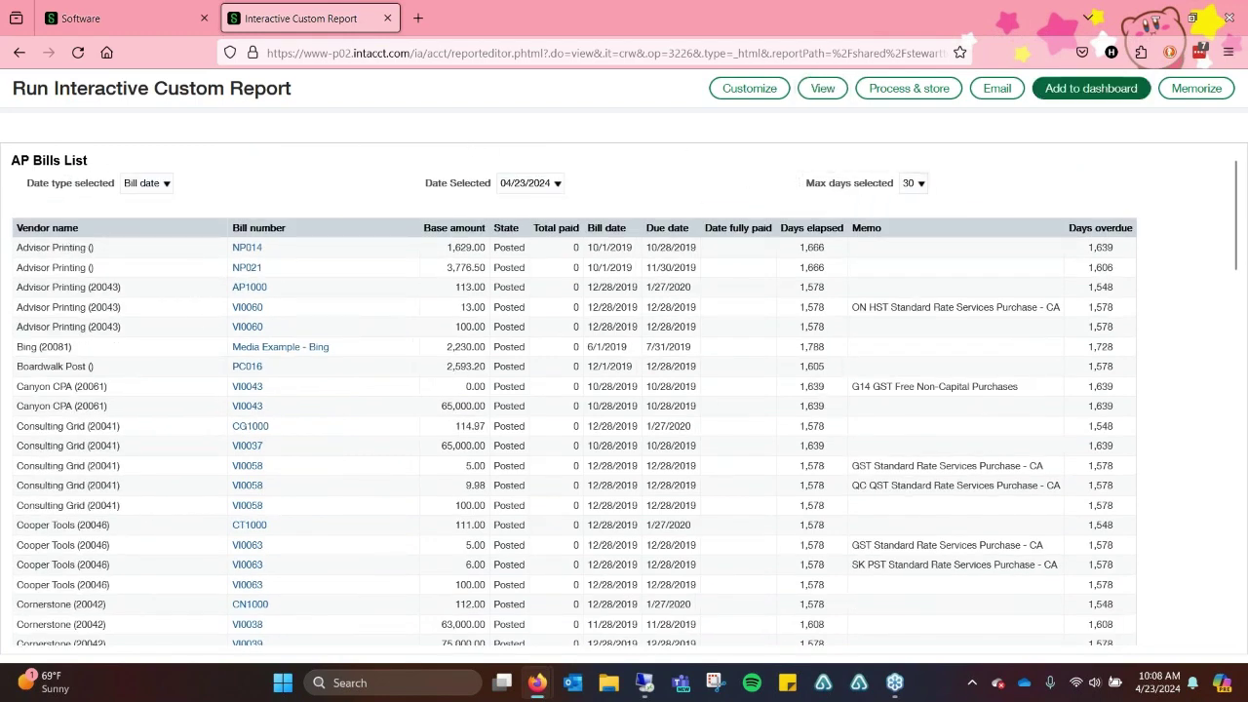
click(386, 19)
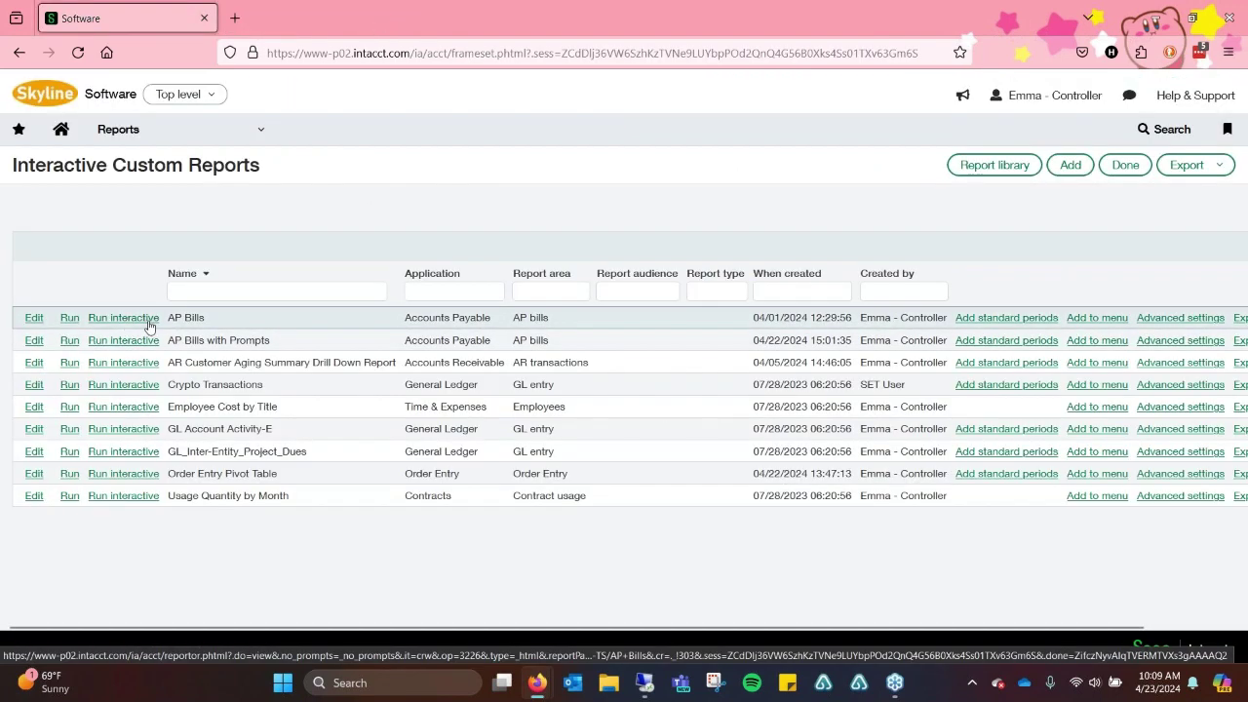
Run the AR Customer Aging Summary Drill Down Report, checking the Transaction currency prompt's choices and leaving it unfiltered
click(68, 362)
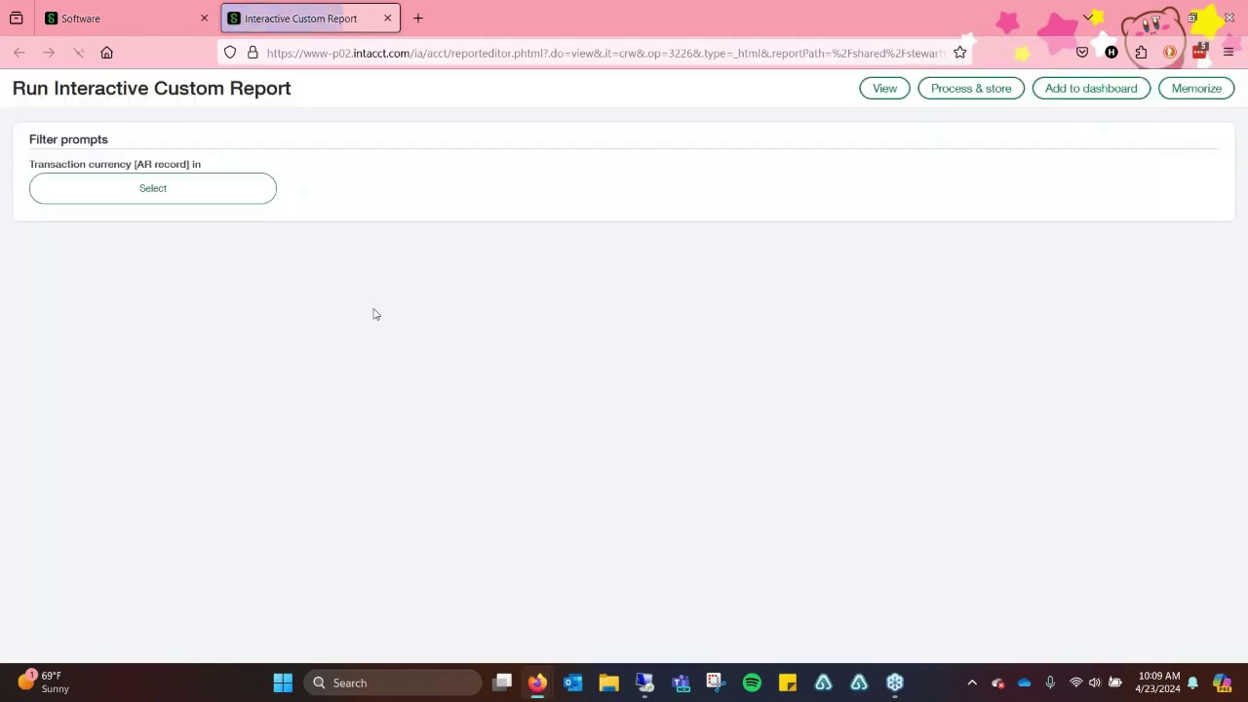
click(170, 191)
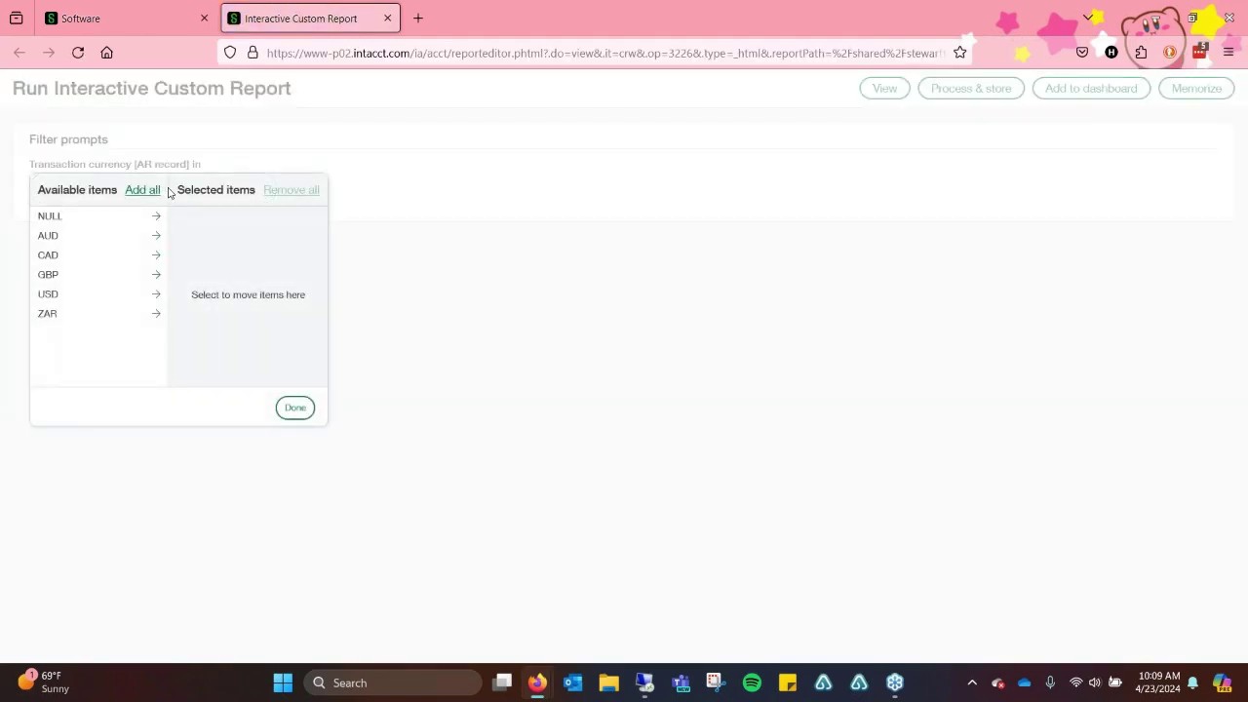
click(632, 251)
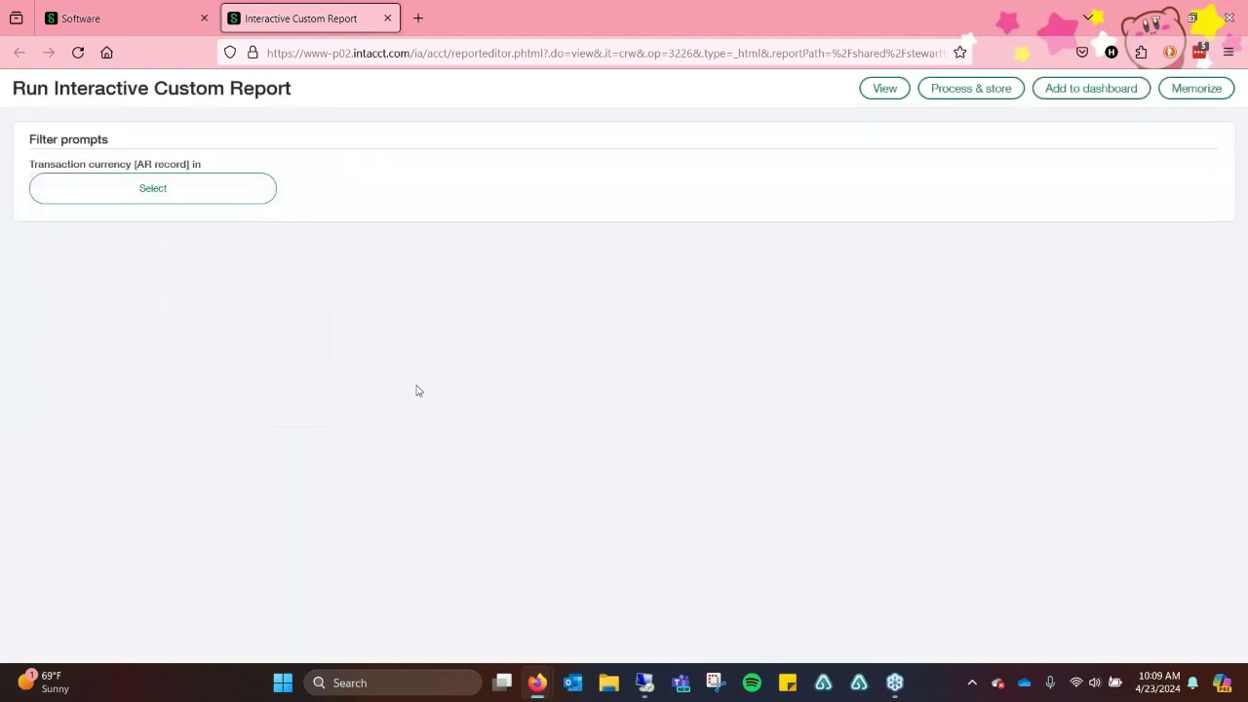
click(885, 87)
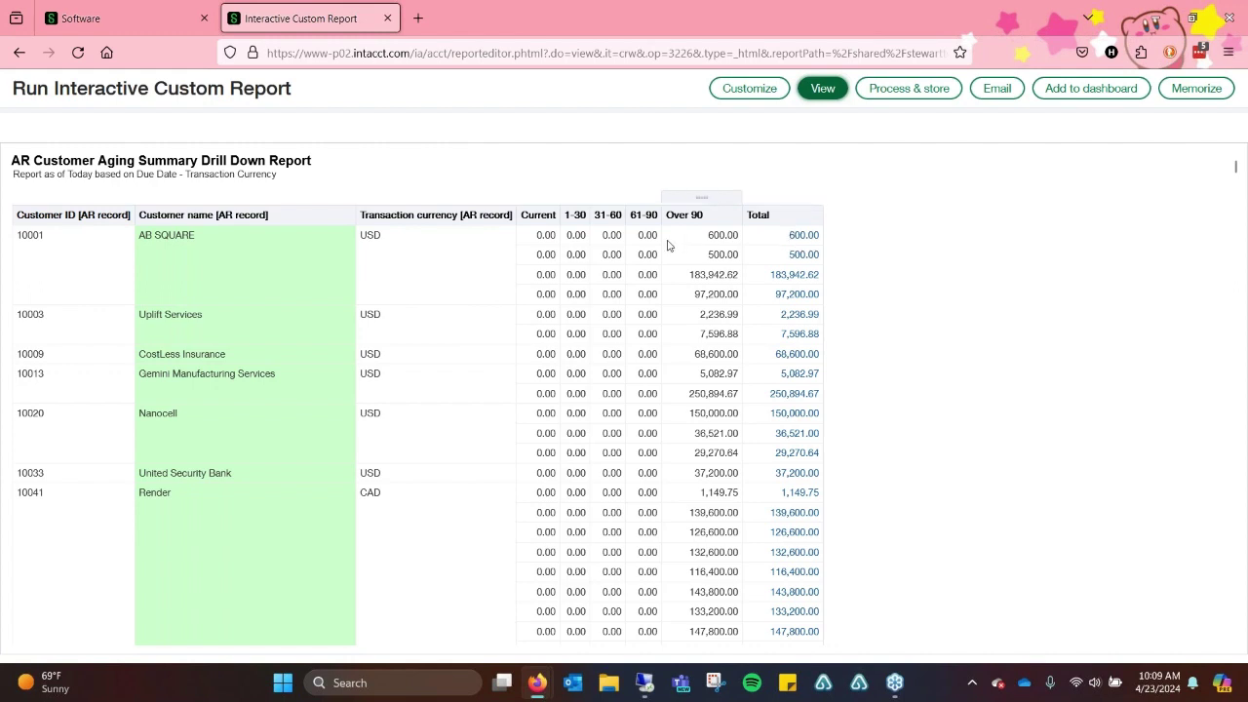
Drill down from AB SQUARE's 600.00 total to its source invoice, allowing pop-ups from the Intacct site
click(795, 240)
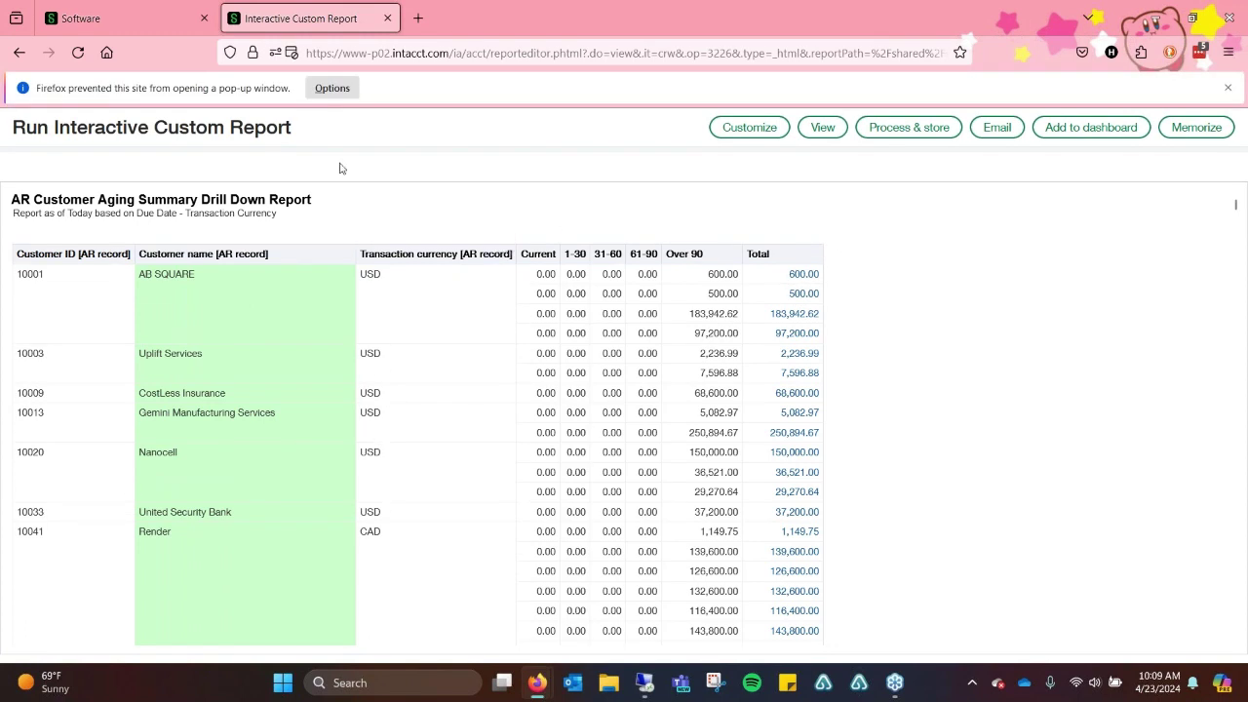
click(332, 87)
click(348, 117)
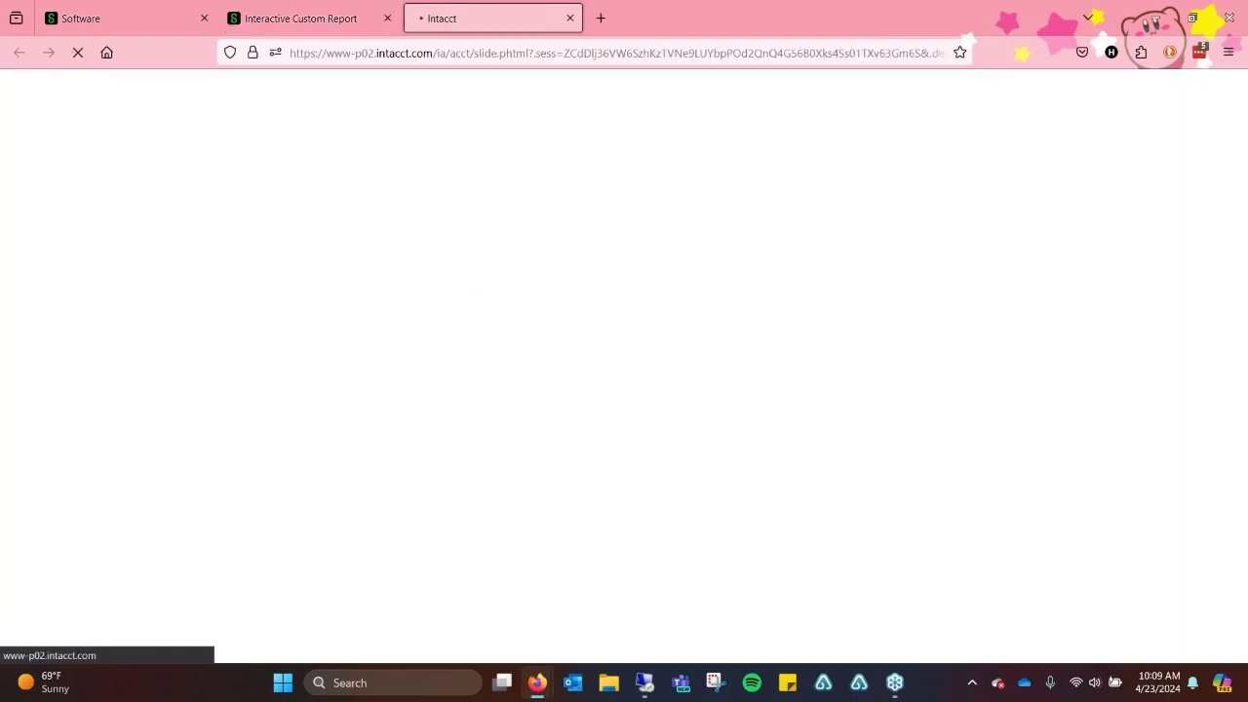
click(327, 15)
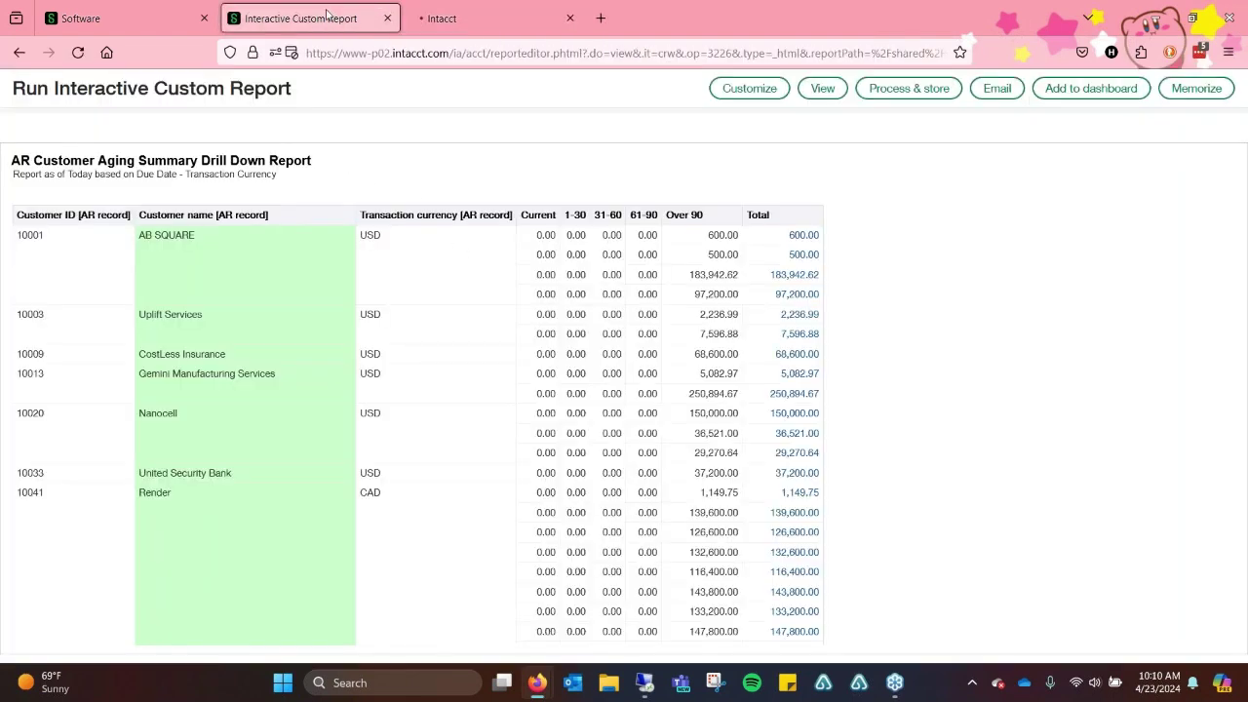
click(449, 14)
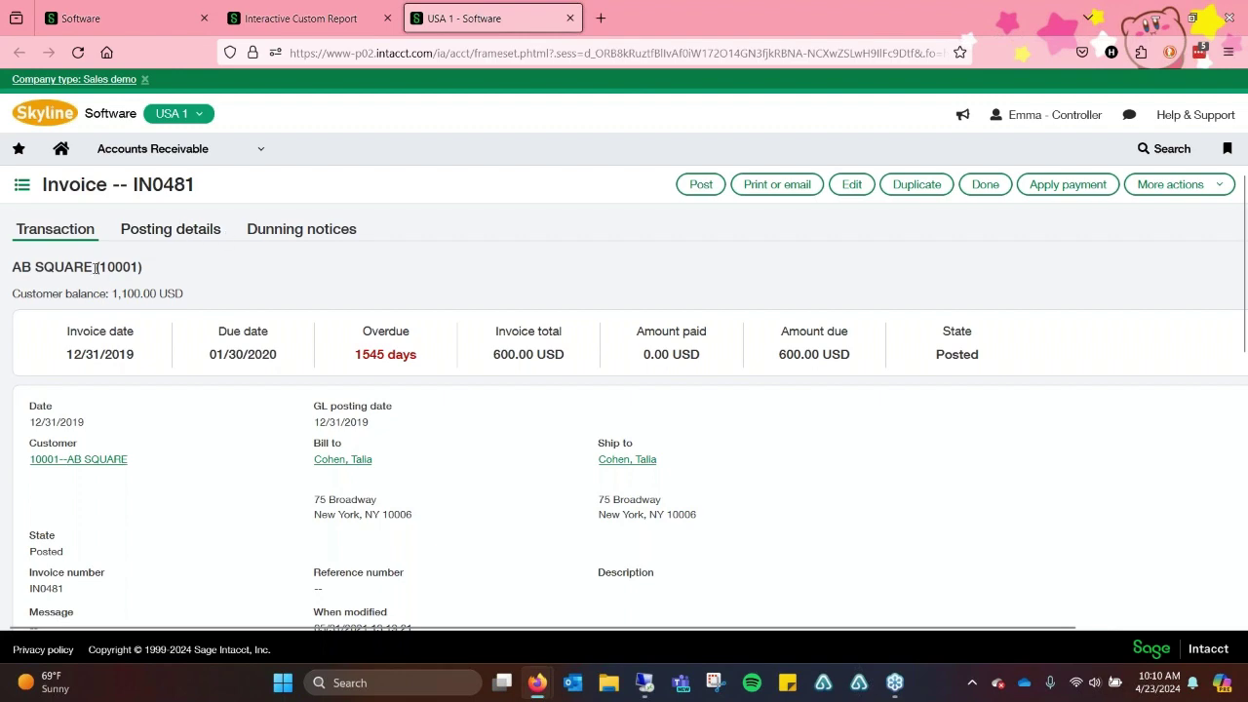
Examine the AB SQUARE invoice, including its header totals, currency details, entries and record comment area
scroll(274, 468, down, 3)
scroll(273, 457, up, 3)
drag(496, 332, 571, 332)
click(634, 366)
scroll(735, 427, down, 3)
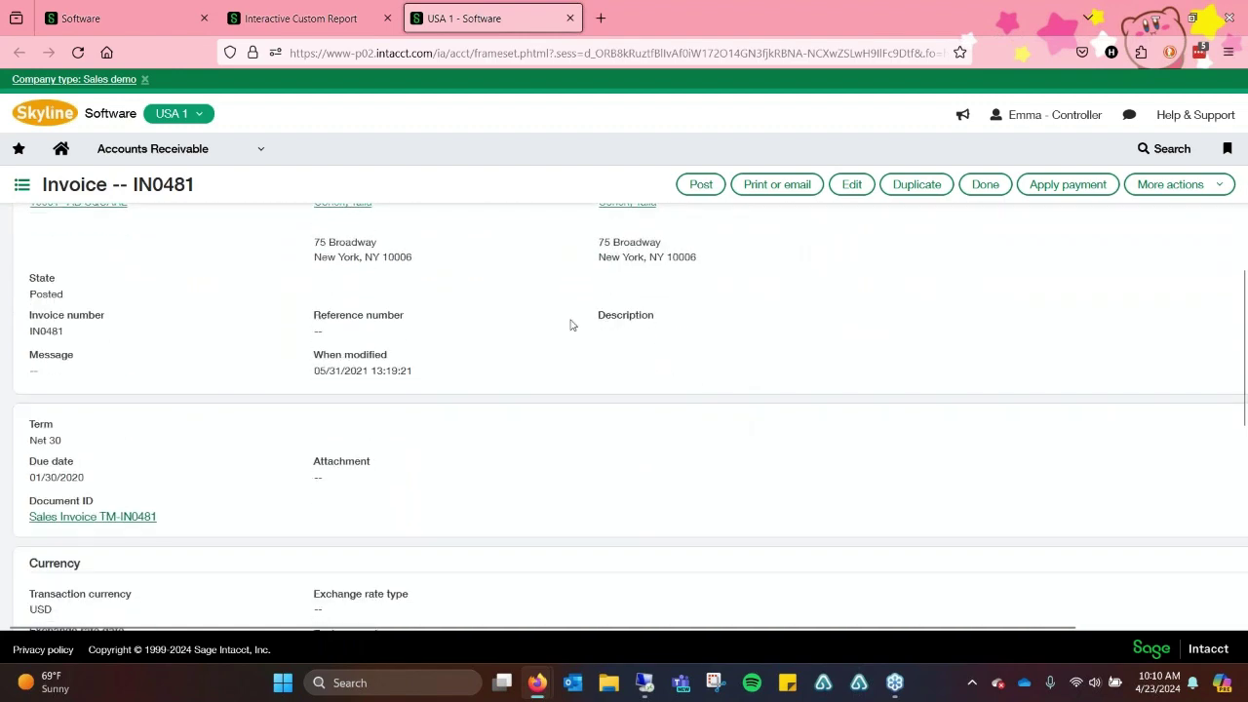
scroll(571, 326, down, 3)
scroll(424, 390, down, 2)
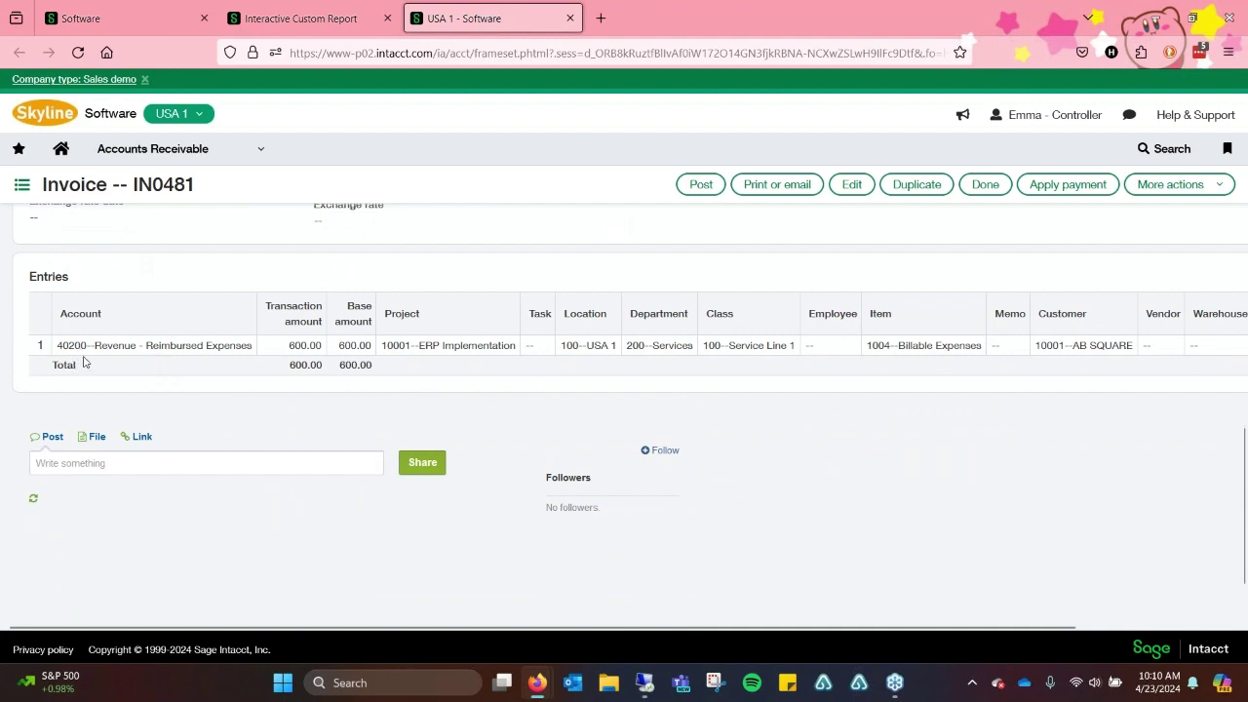
click(155, 466)
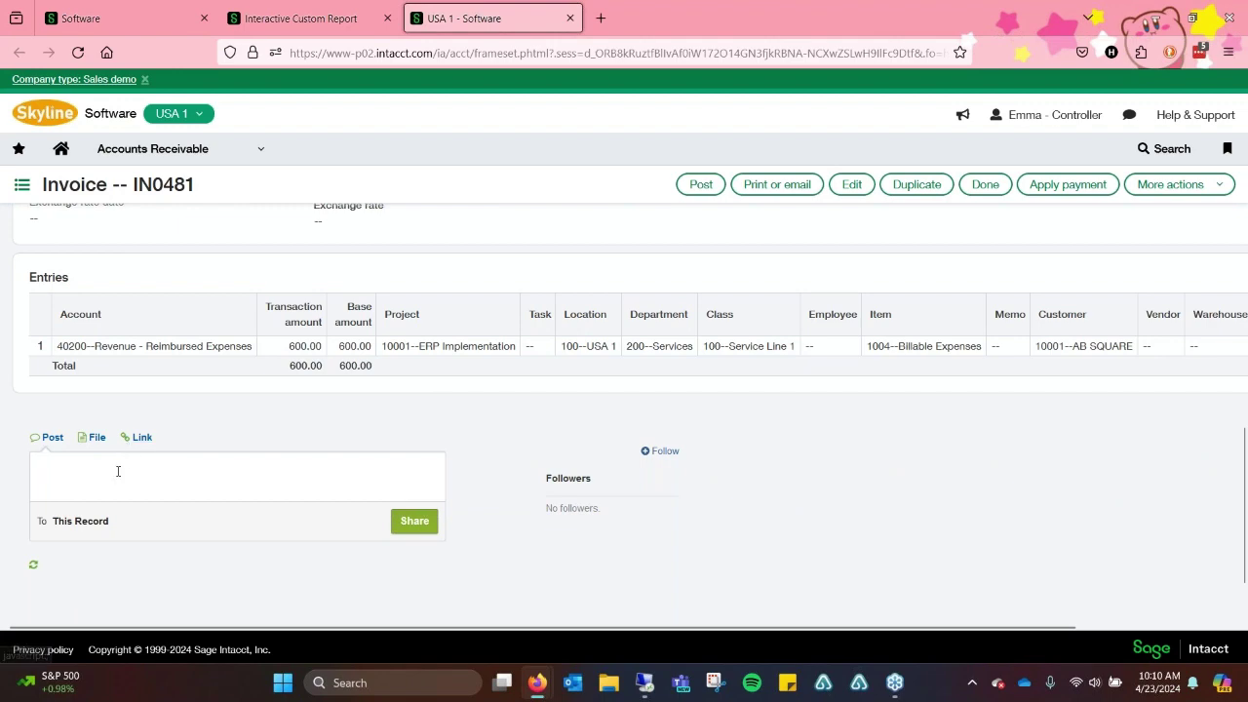
scroll(124, 473, down, 1)
scroll(138, 481, up, 1)
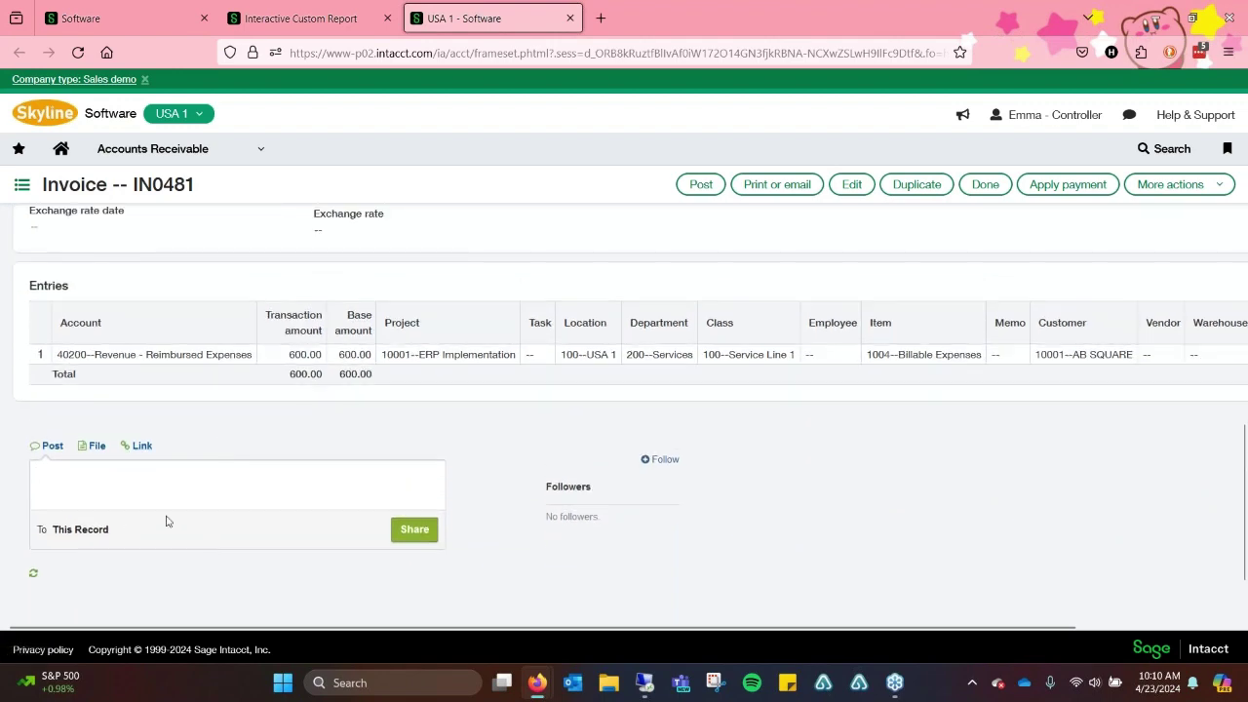
scroll(741, 525, up, 10)
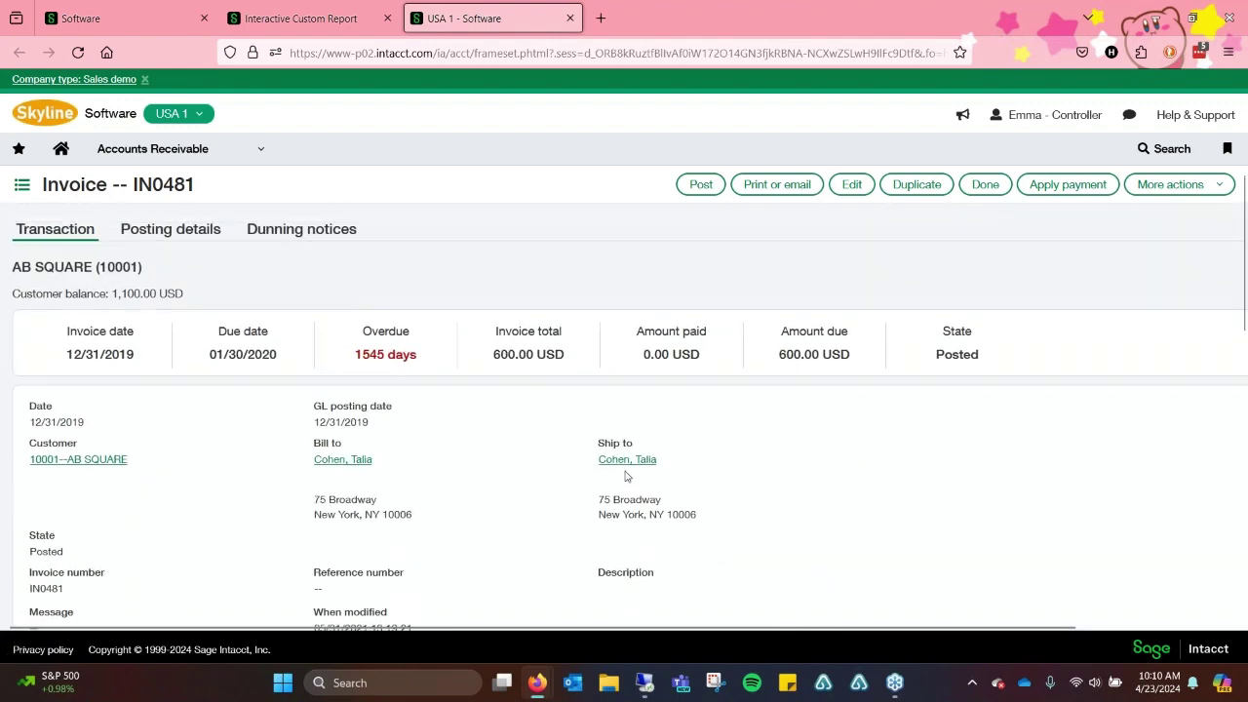
Open the AB SQUARE customer record from the invoice and examine its primary contact name, phone and address fields
click(94, 459)
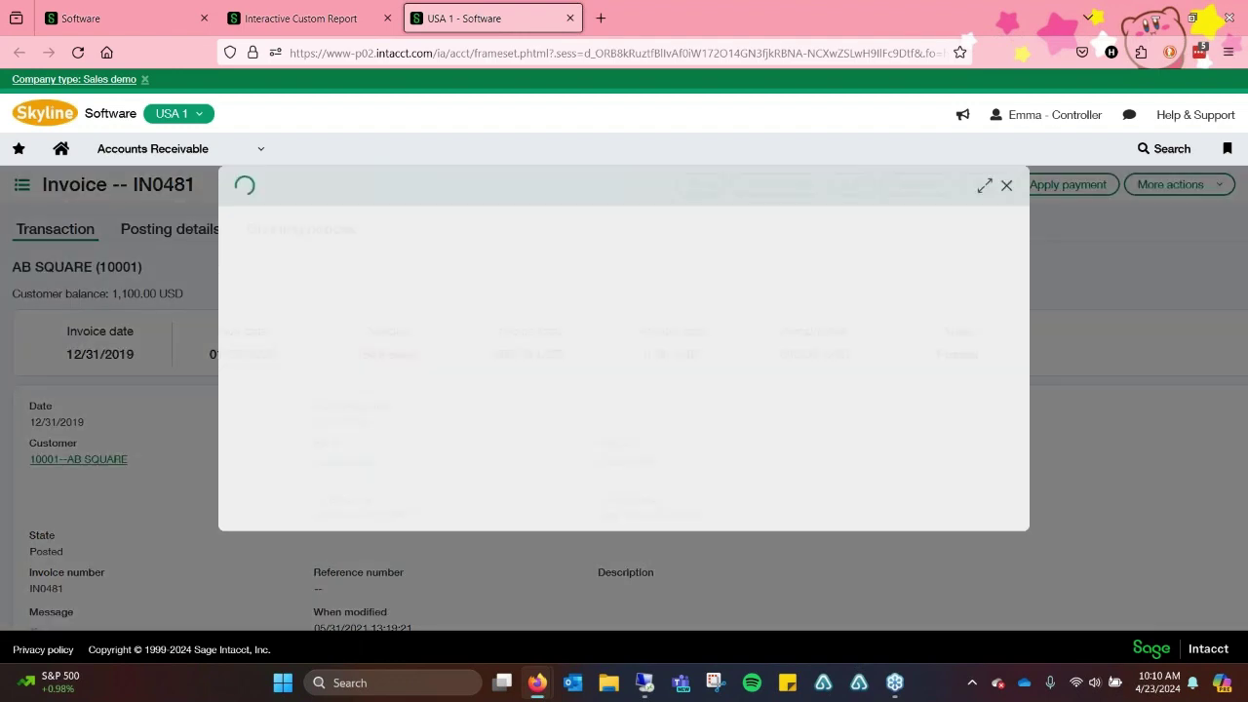
scroll(393, 318, down, 4)
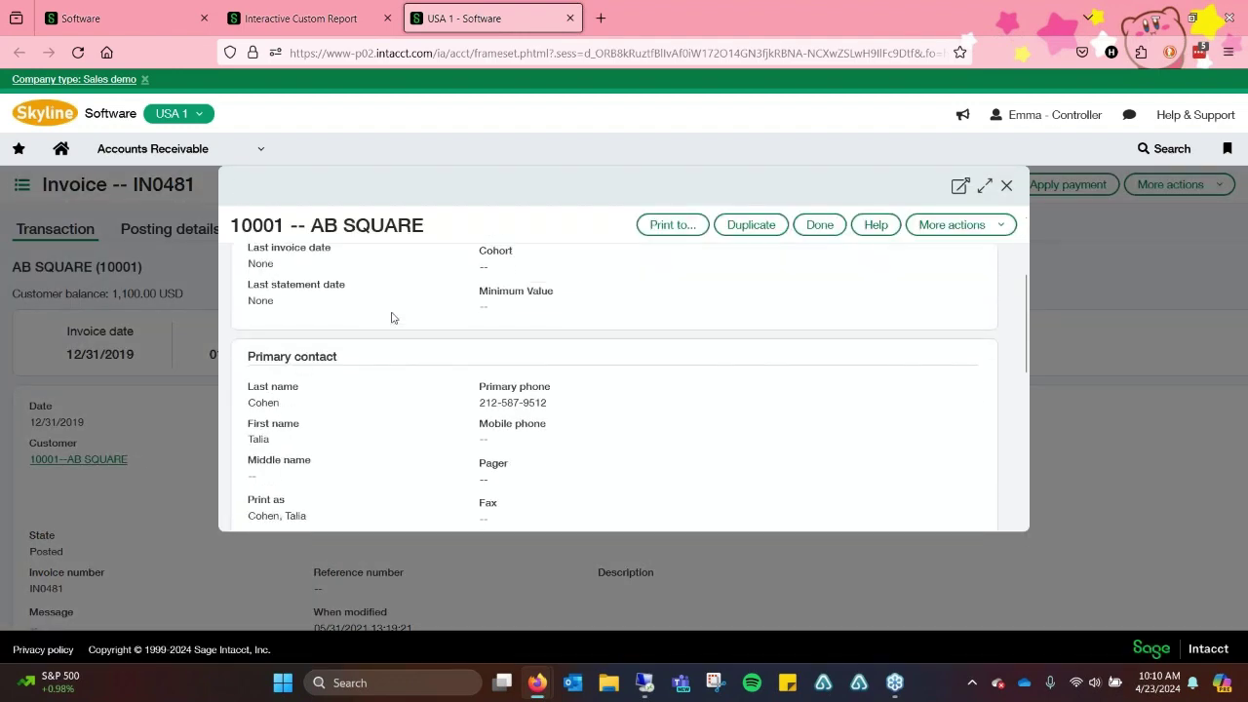
scroll(397, 325, up, 2)
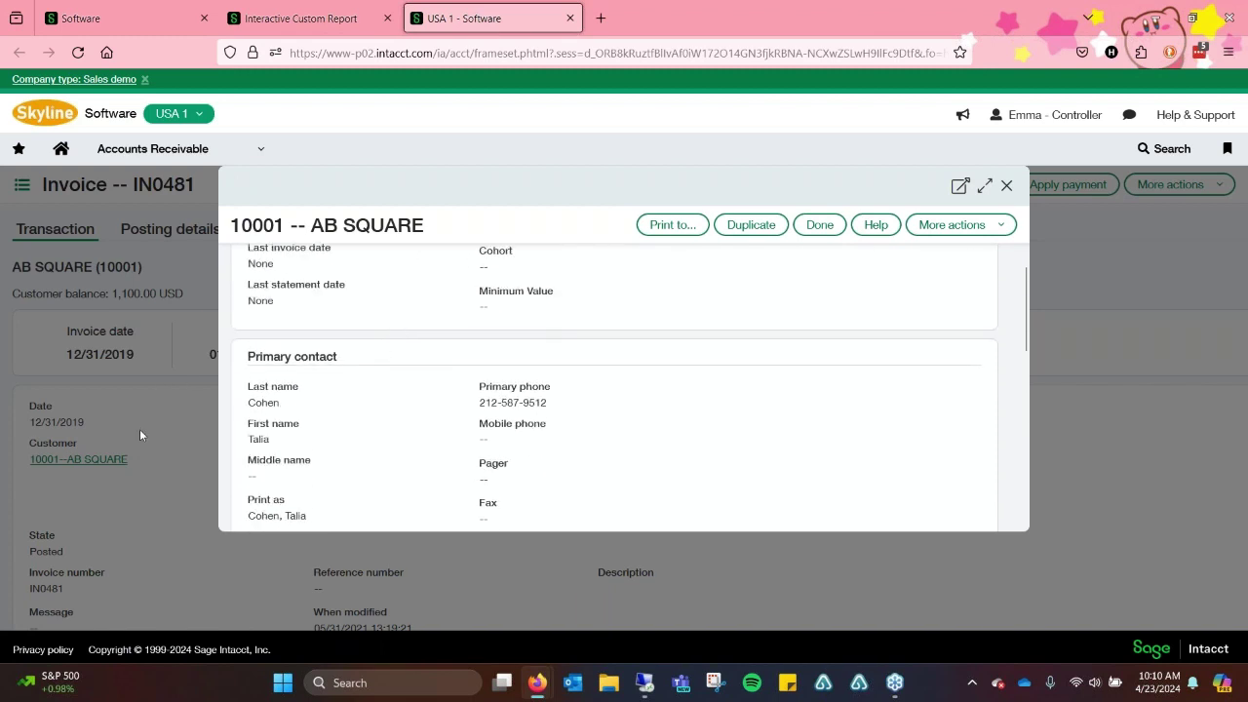
scroll(398, 424, up, 2)
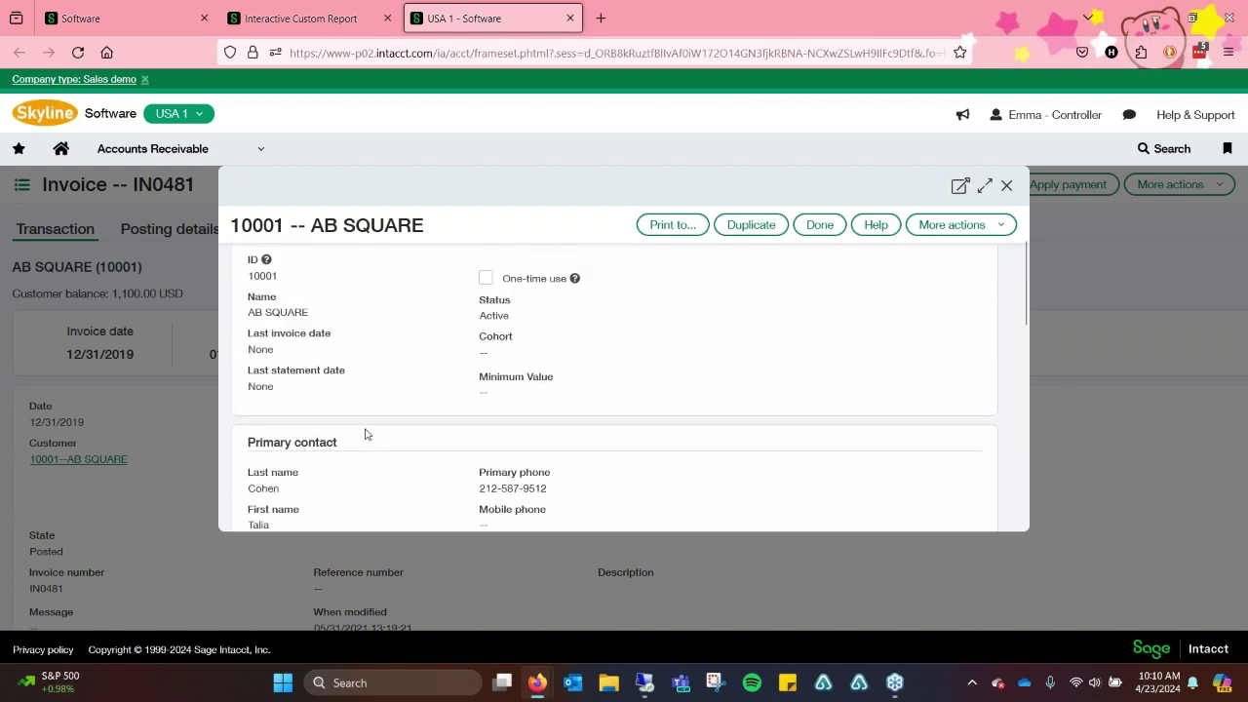
scroll(369, 423, down, 3)
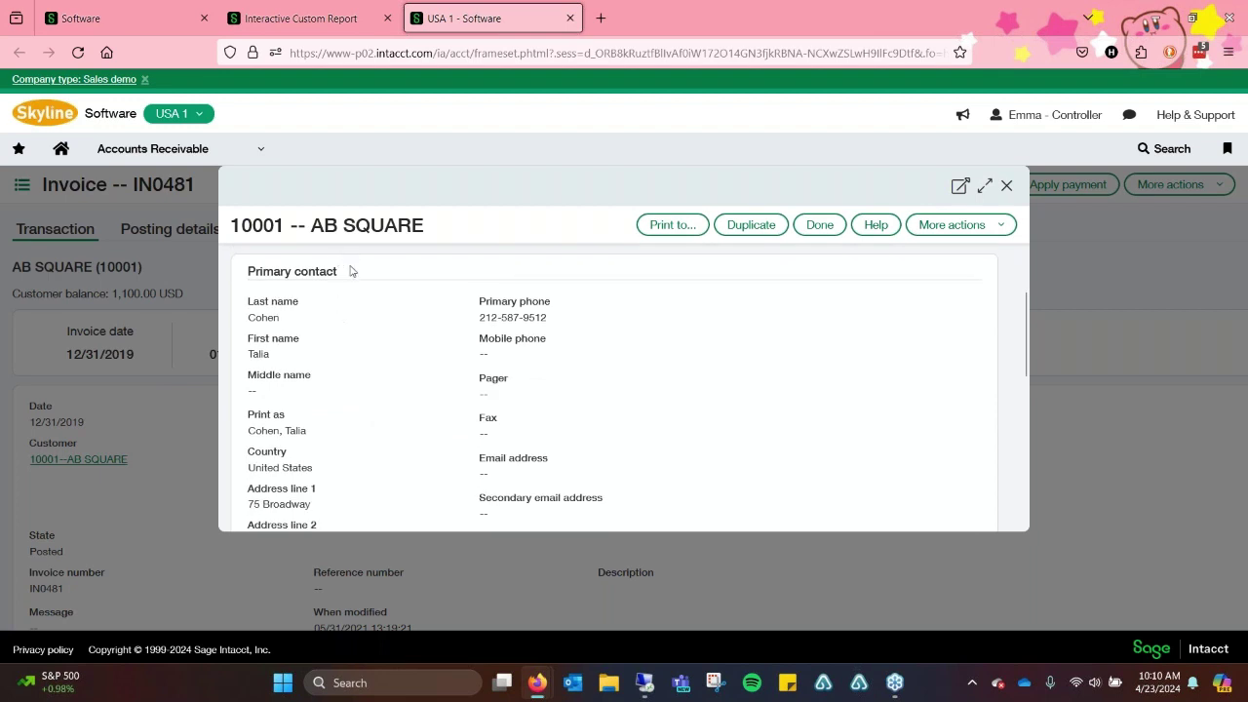
triple_click(291, 271)
drag(293, 319, 240, 317)
click(253, 323)
drag(537, 312, 585, 329)
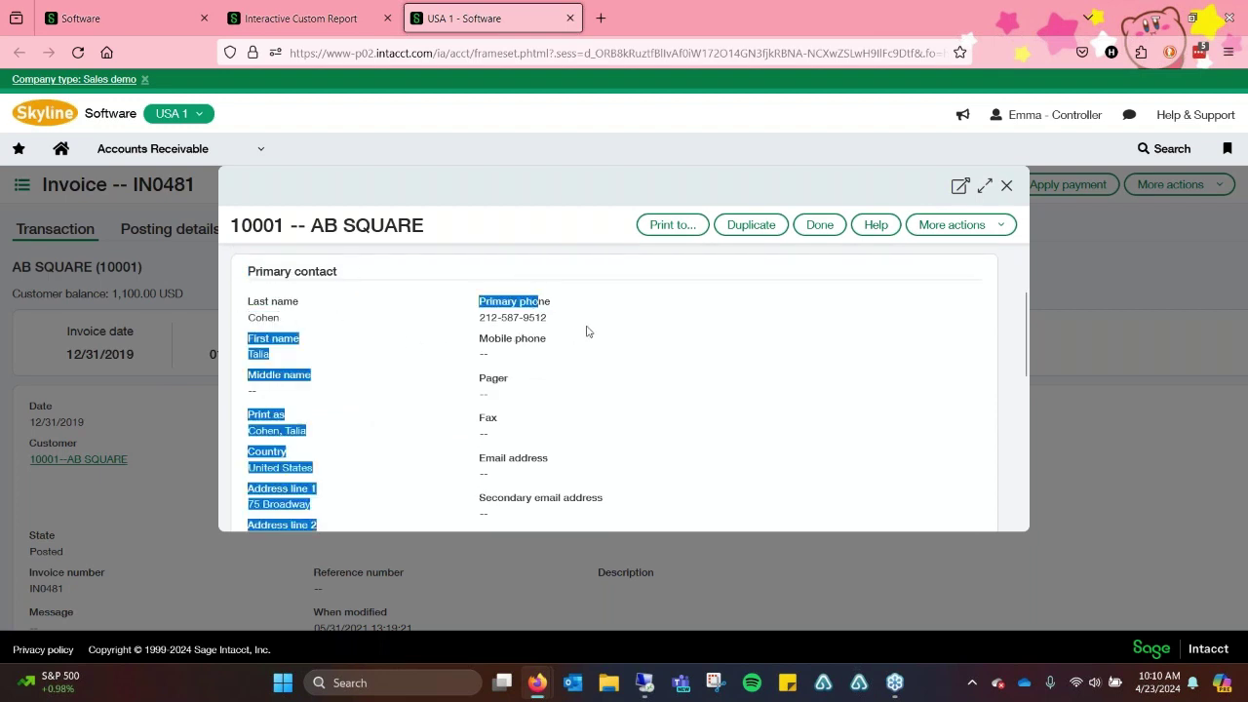
click(596, 353)
scroll(303, 414, down, 4)
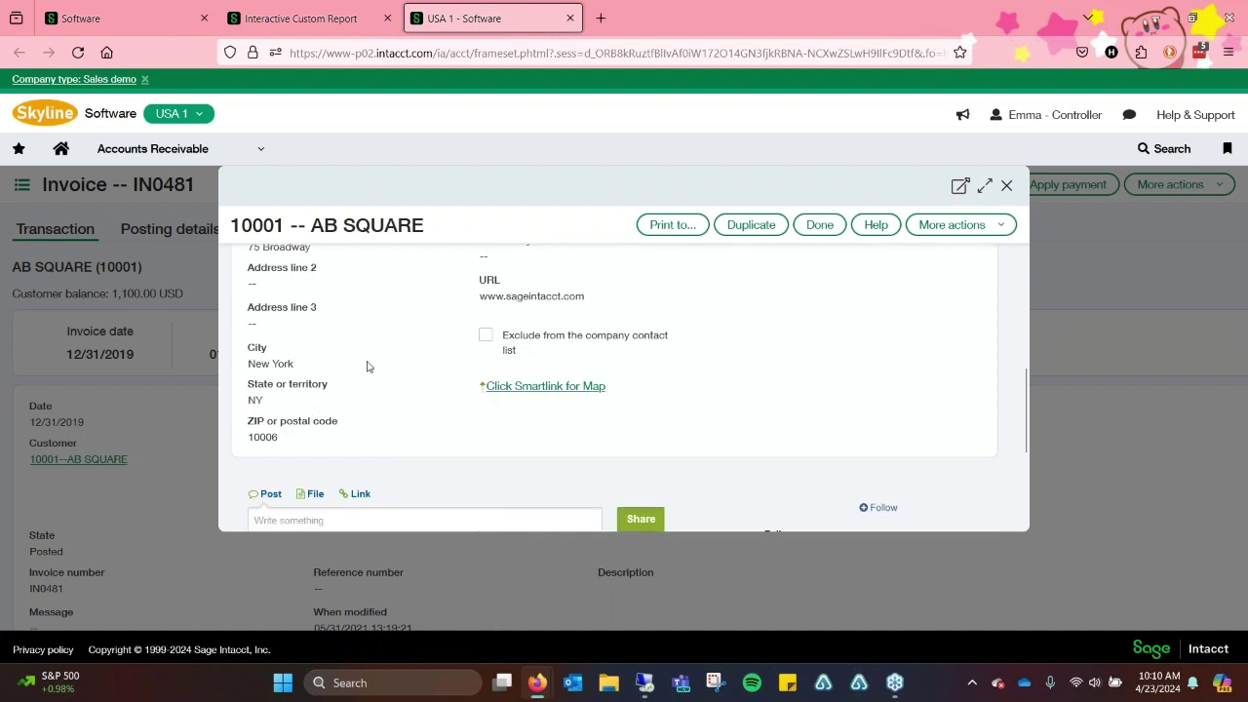
Finish reviewing the AB SQUARE customer record and its invoice, closing both to return to the aging report
scroll(367, 366, down, 3)
scroll(459, 387, up, 10)
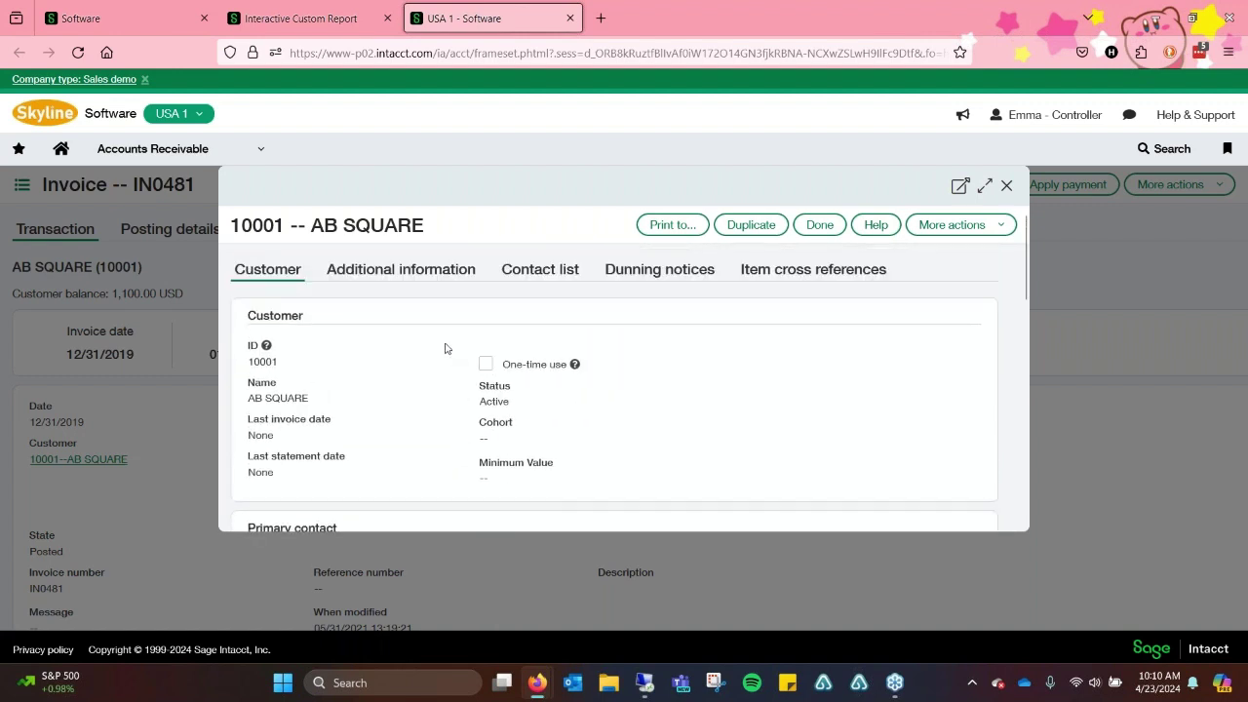
click(820, 225)
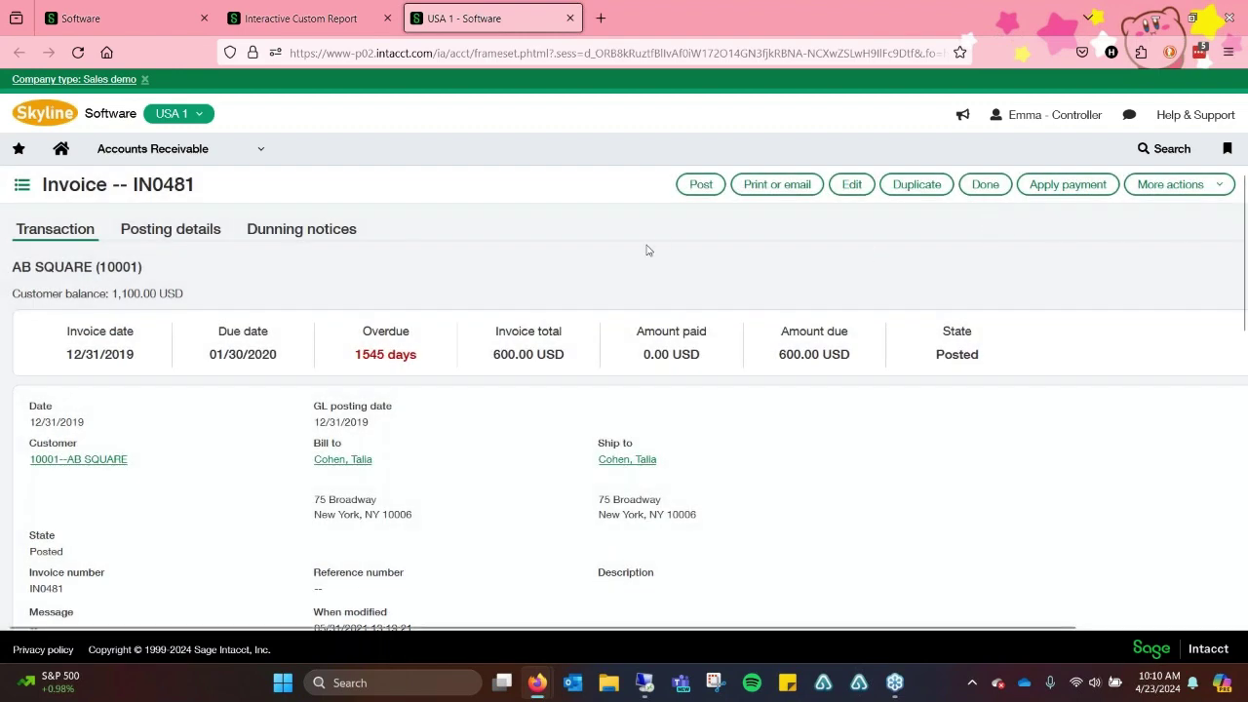
scroll(504, 374, down, 6)
scroll(518, 407, up, 6)
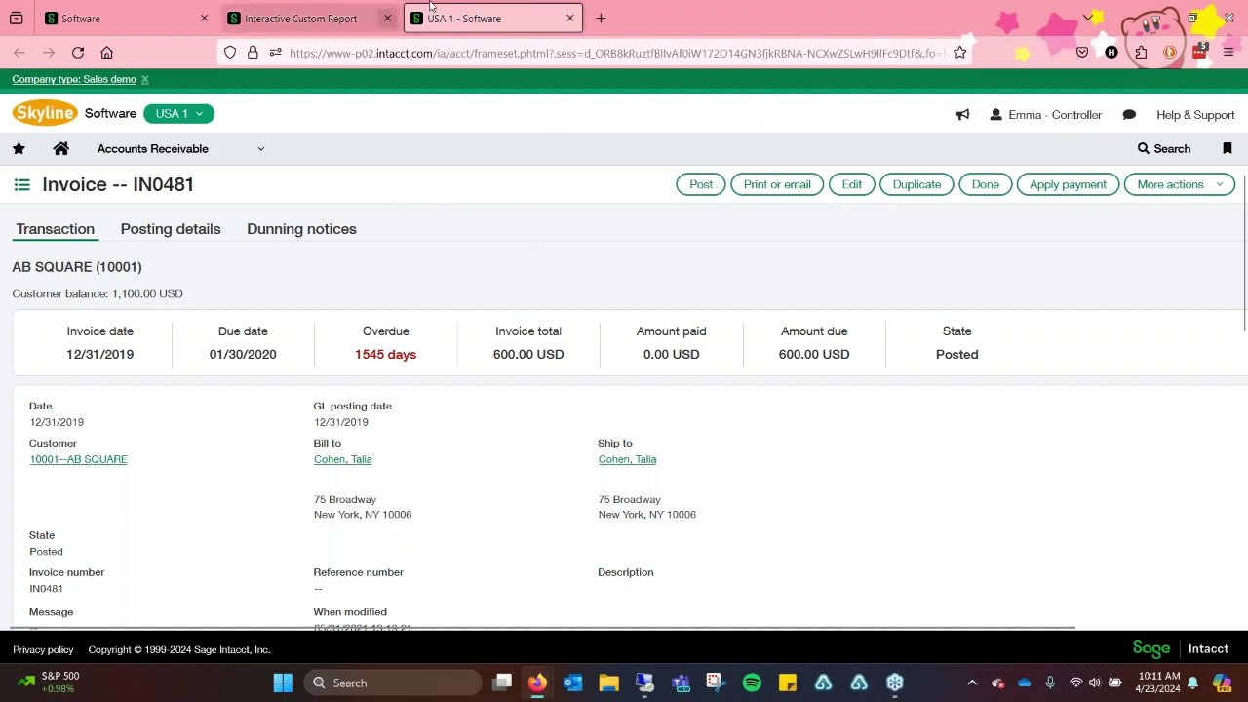
click(570, 18)
Examine the aging report's customers, transaction currencies and linked totals, and close the report
scroll(759, 400, down, 2)
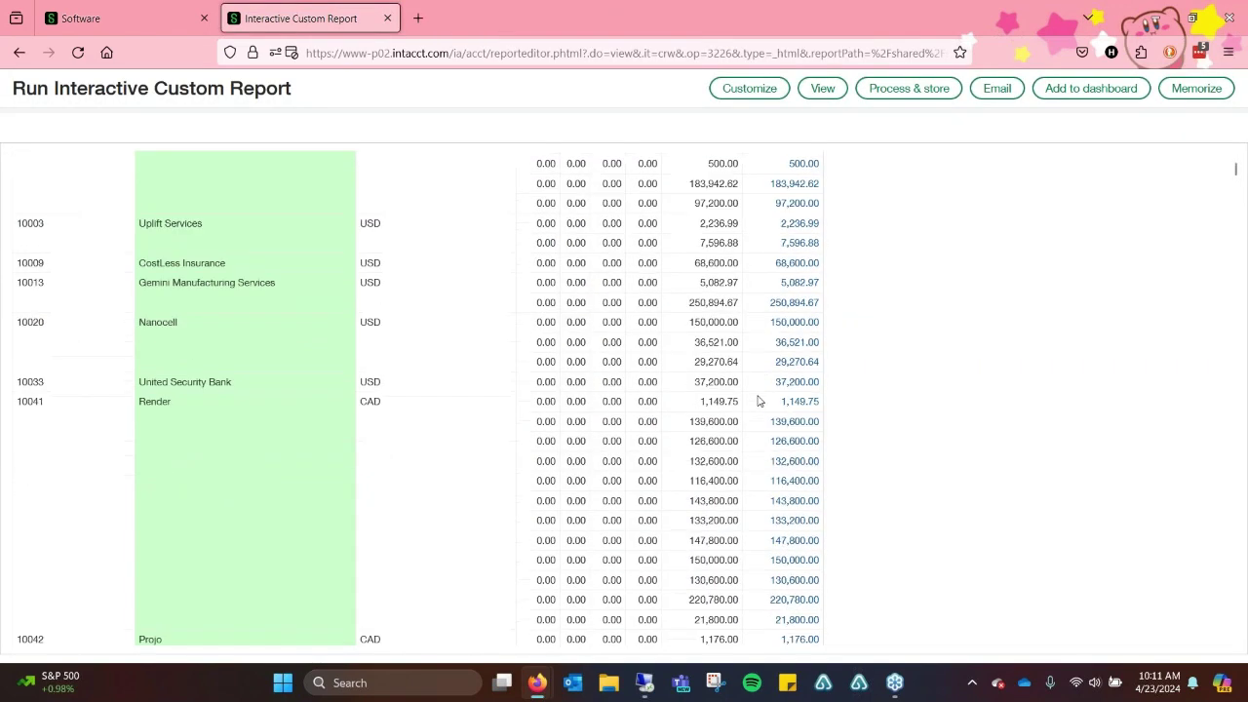
scroll(759, 401, down, 10)
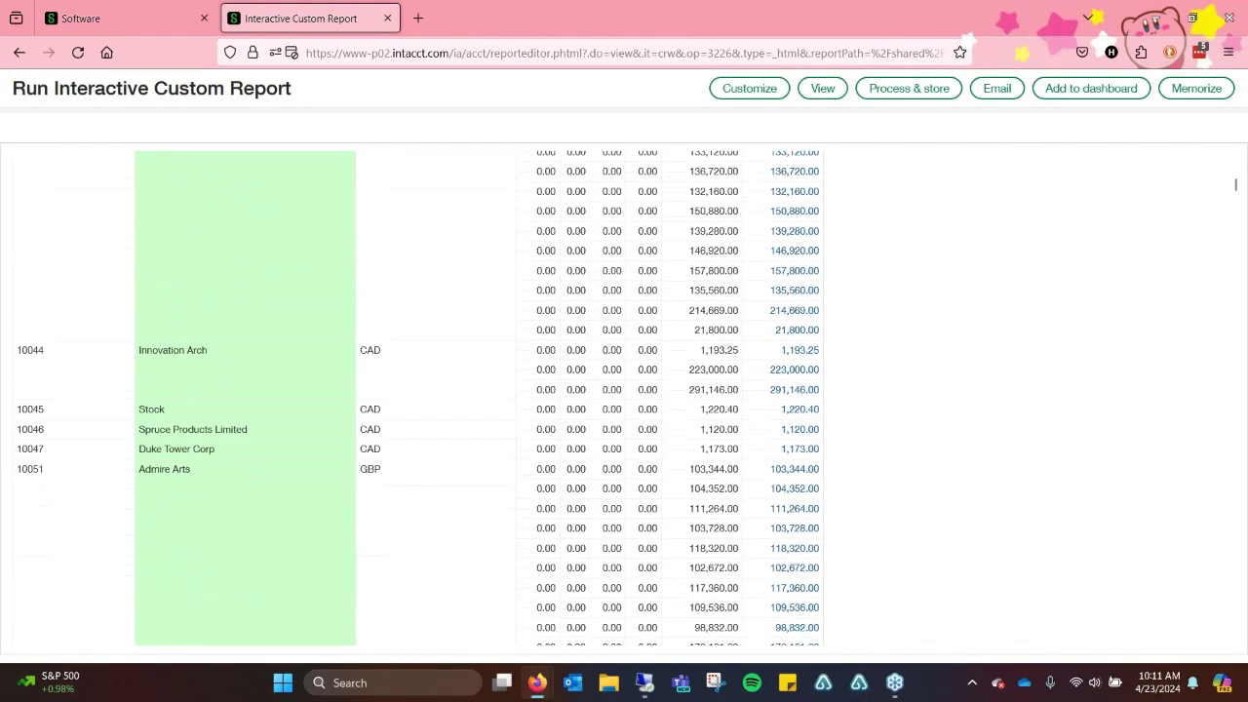
scroll(641, 518, down, 4)
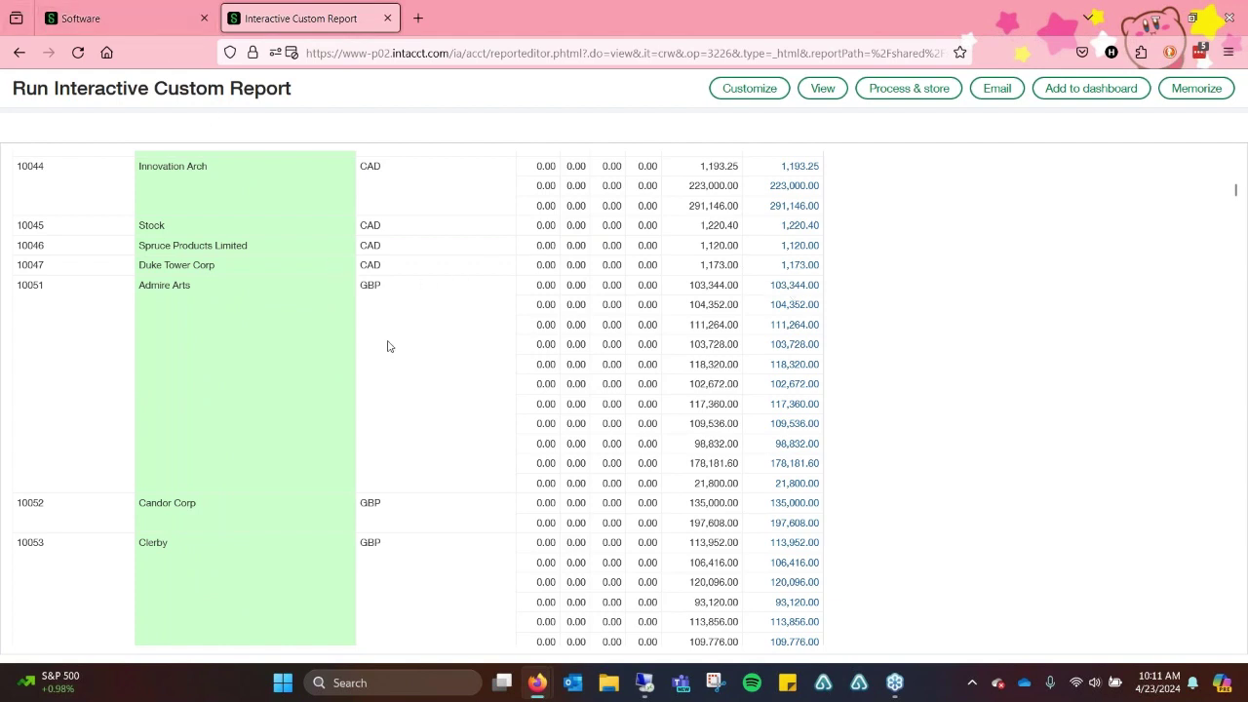
scroll(409, 371, up, 5)
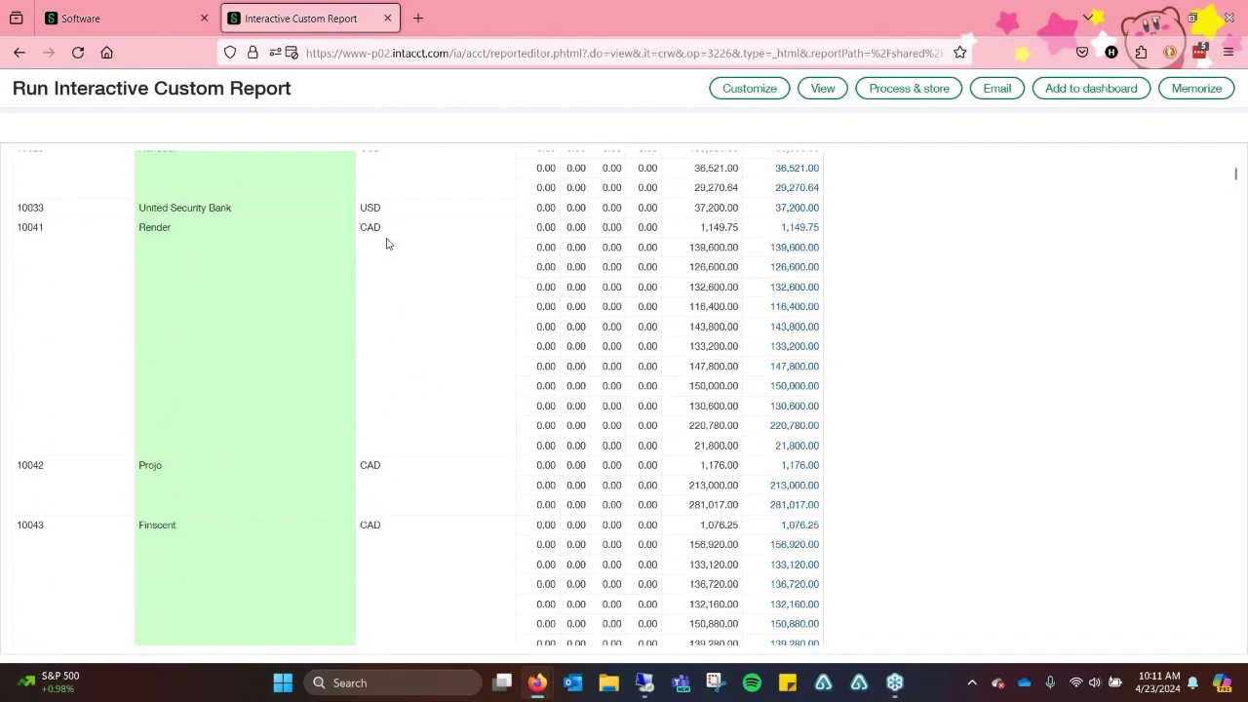
click(405, 244)
scroll(444, 293, up, 3)
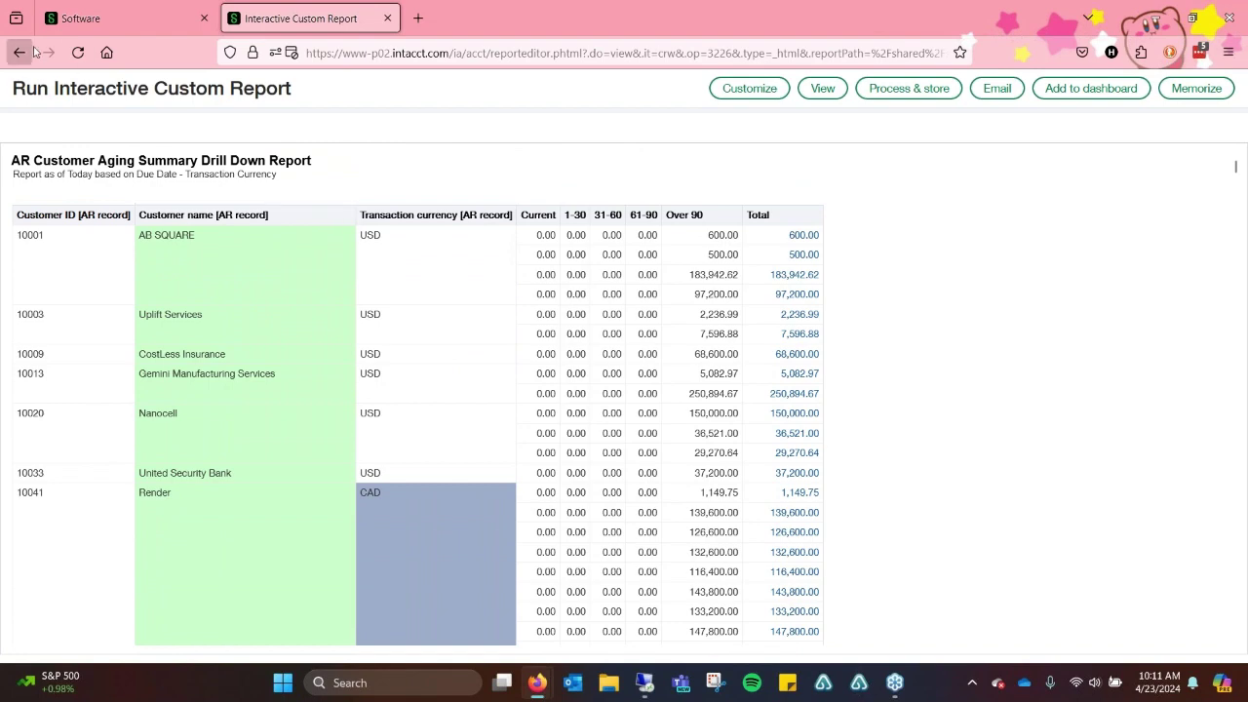
click(387, 19)
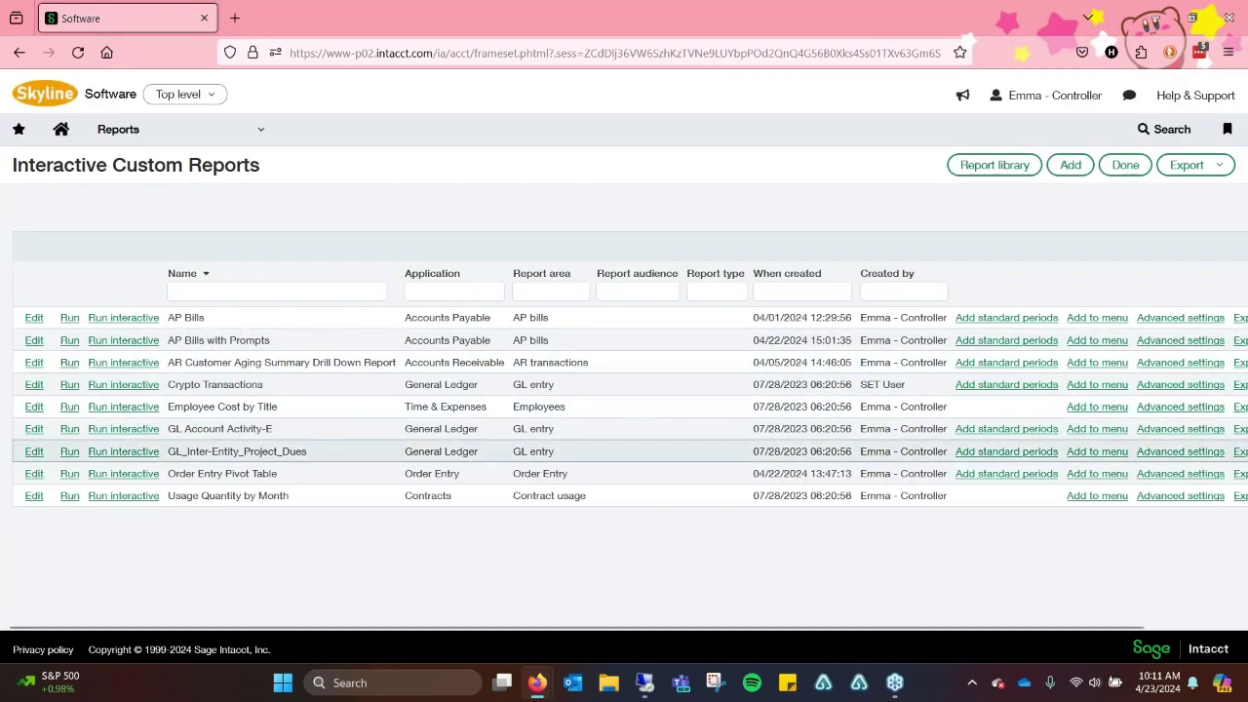
Try to run the Order Entry Pivot Table report for 01/01/2018 to 12/31/2018, refresh it and close it
click(69, 474)
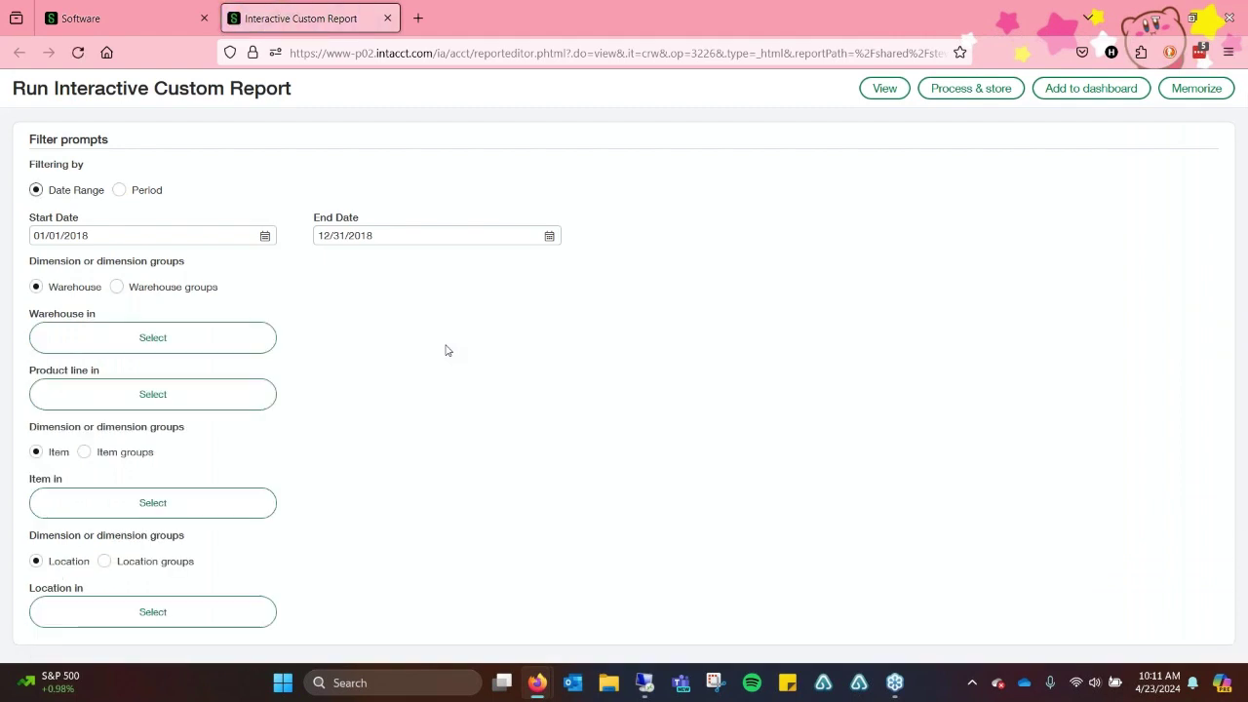
click(892, 89)
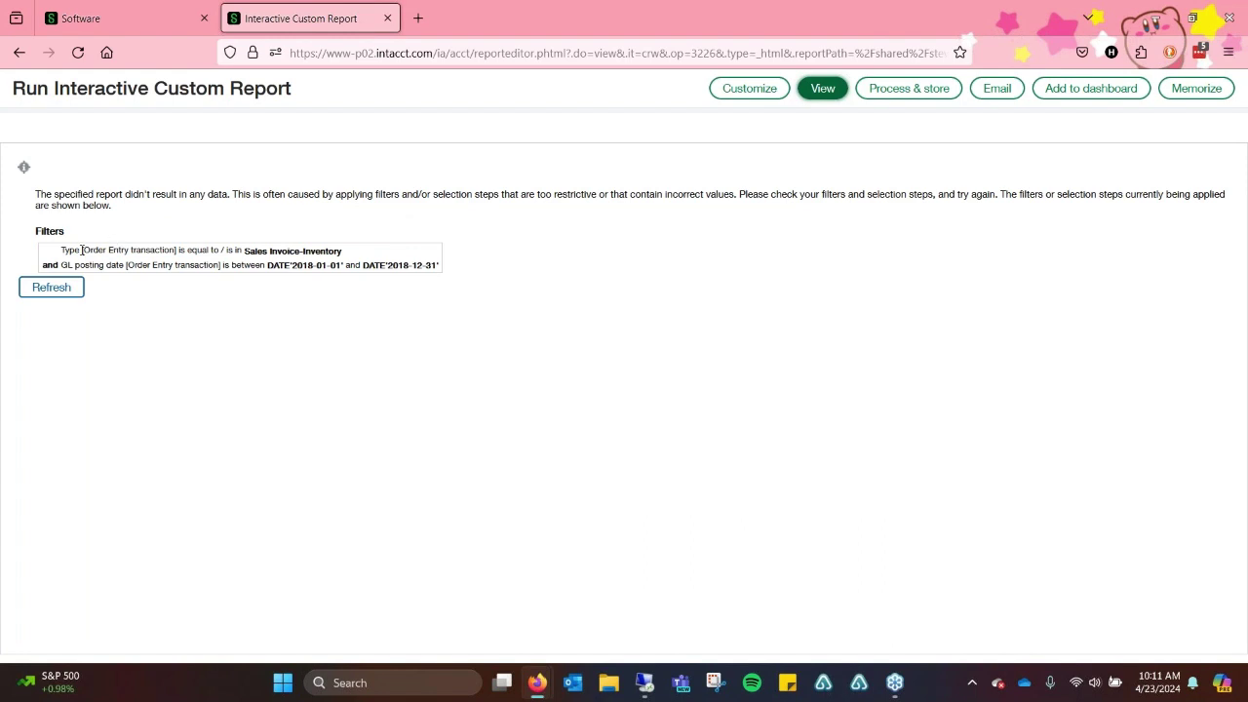
click(54, 293)
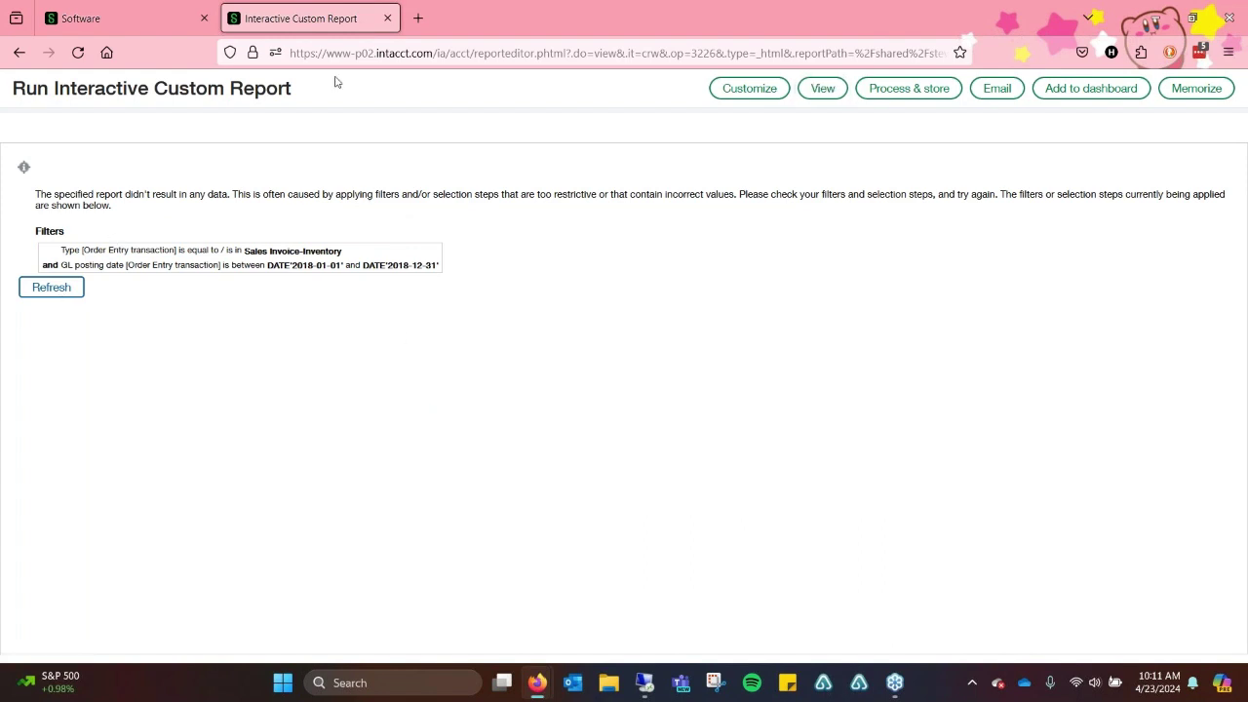
click(387, 17)
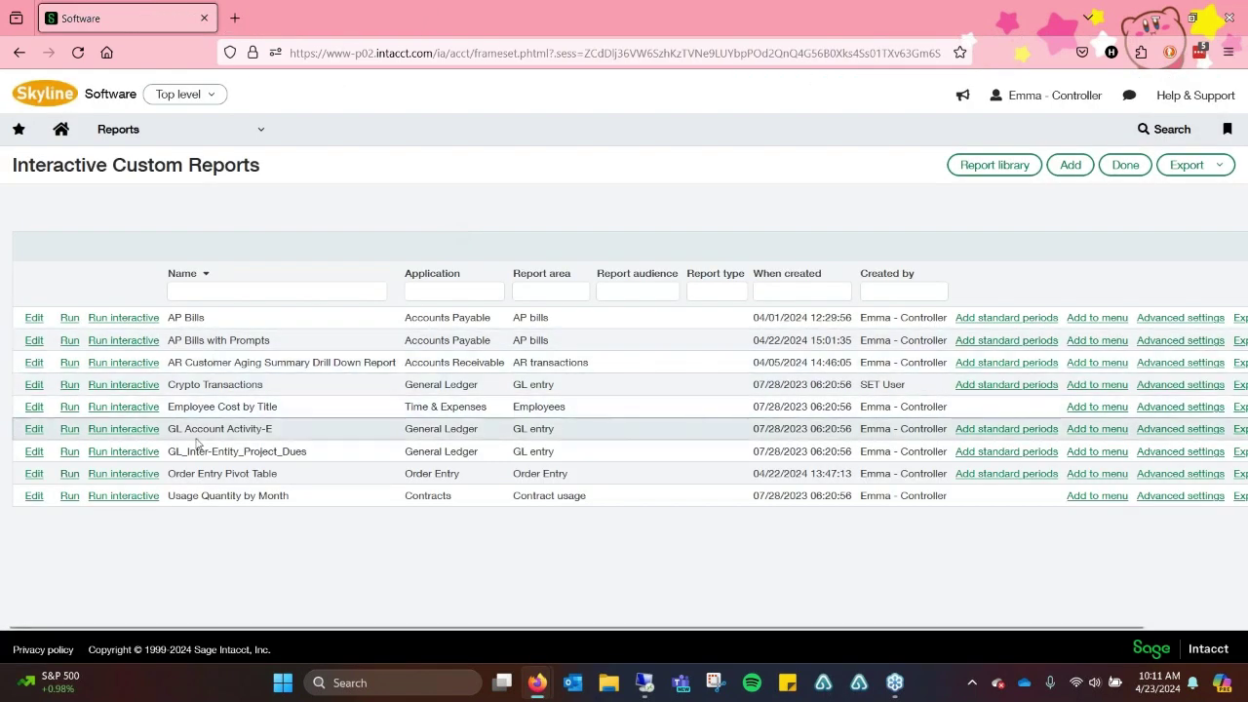
Run the Order Entry Pivot Table report with the end date set to 12/31/2023
click(69, 474)
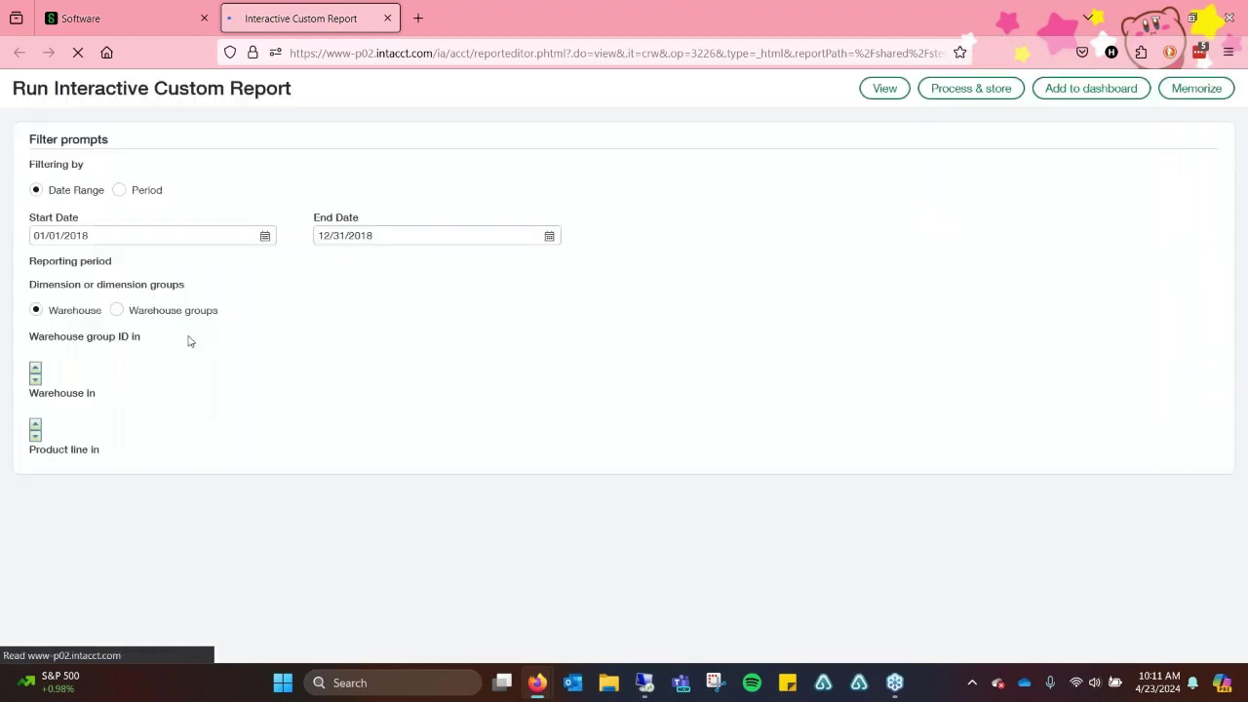
click(551, 237)
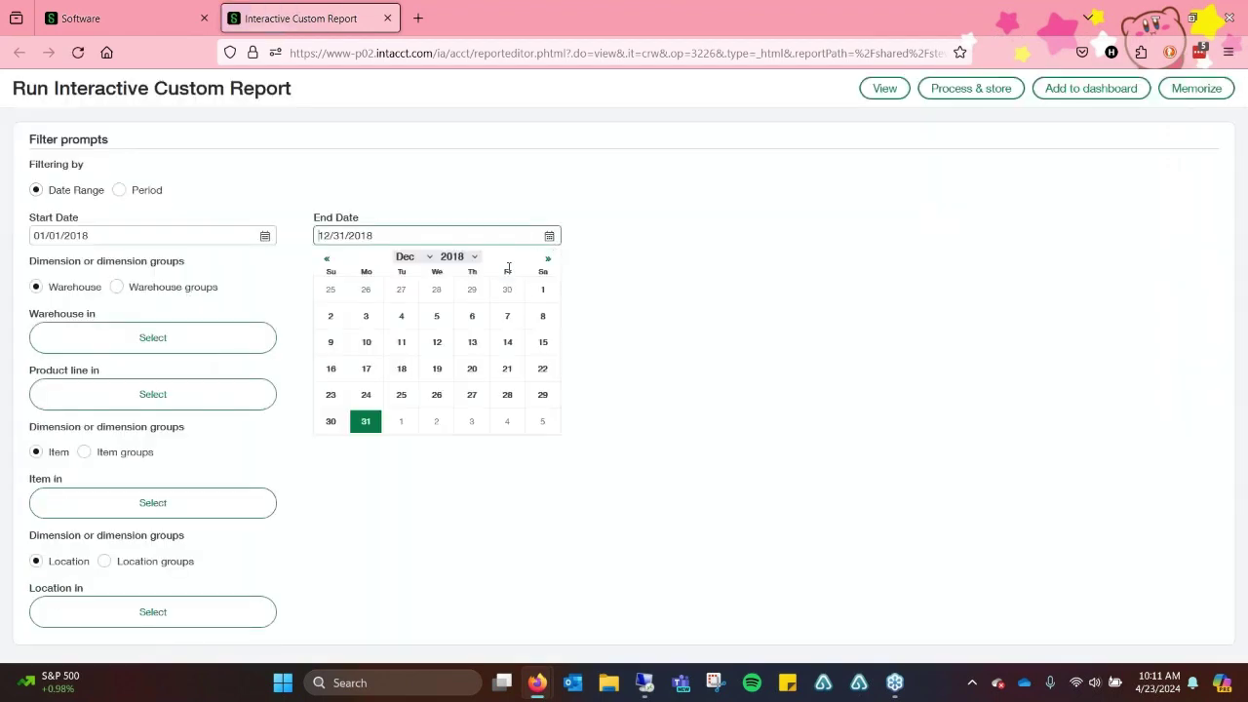
click(473, 258)
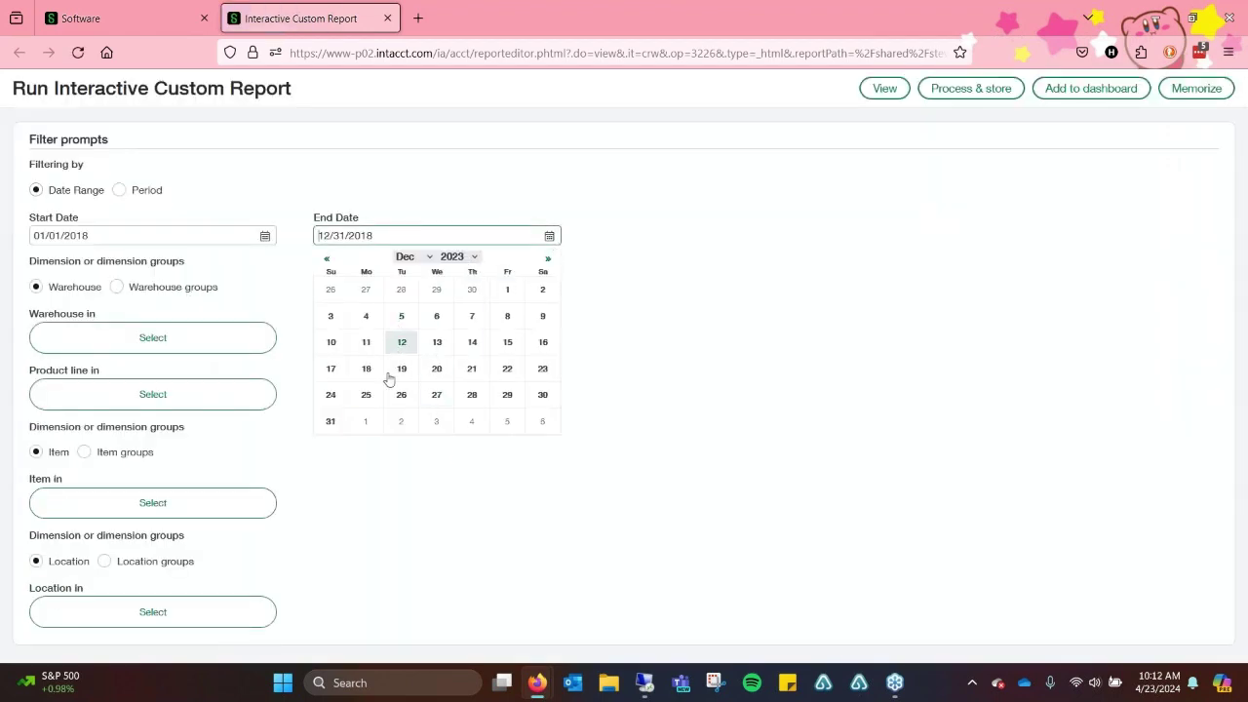
click(331, 421)
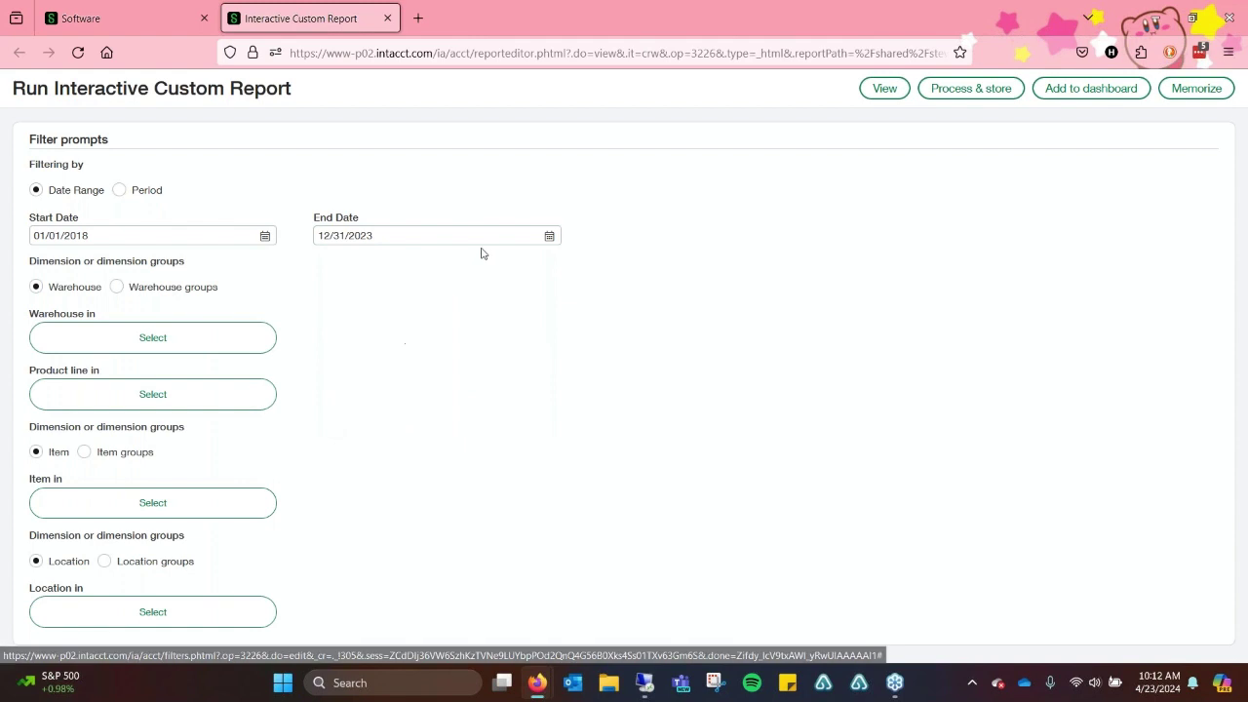
click(885, 89)
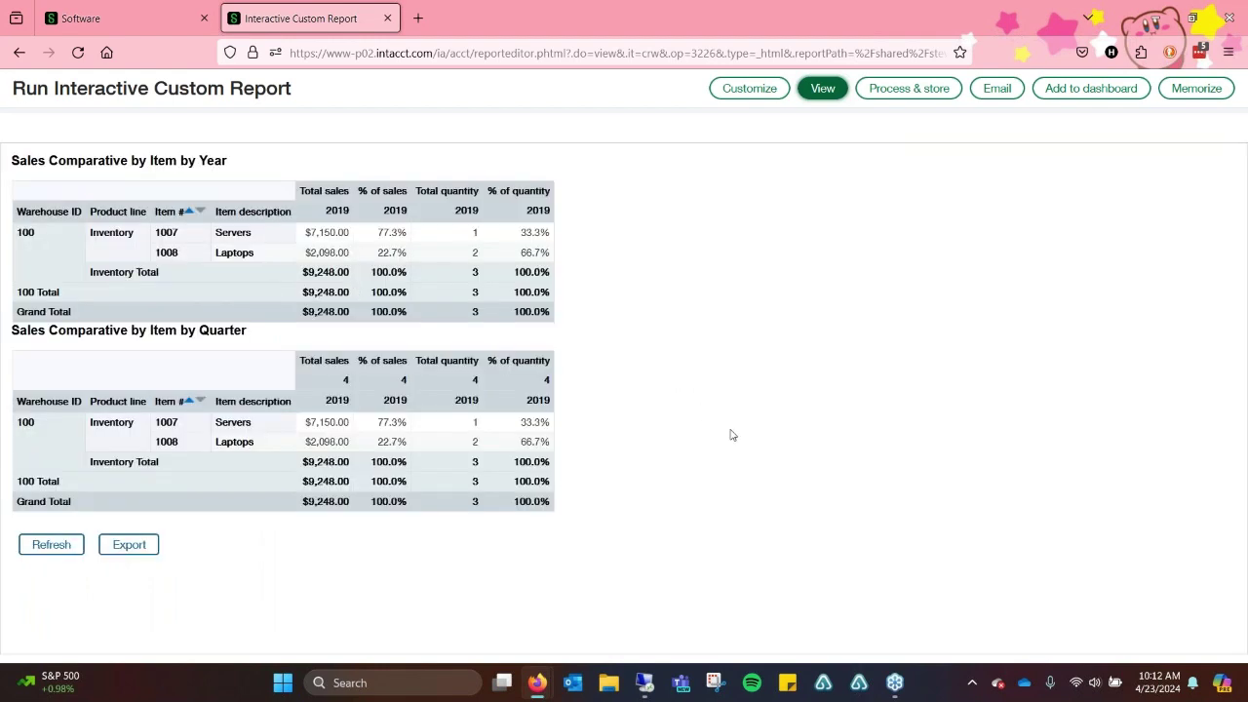
Examine the by-year table's warehouse, product line, item, sales and quantity figures, and sort it ascending by 2019 total sales
click(26, 246)
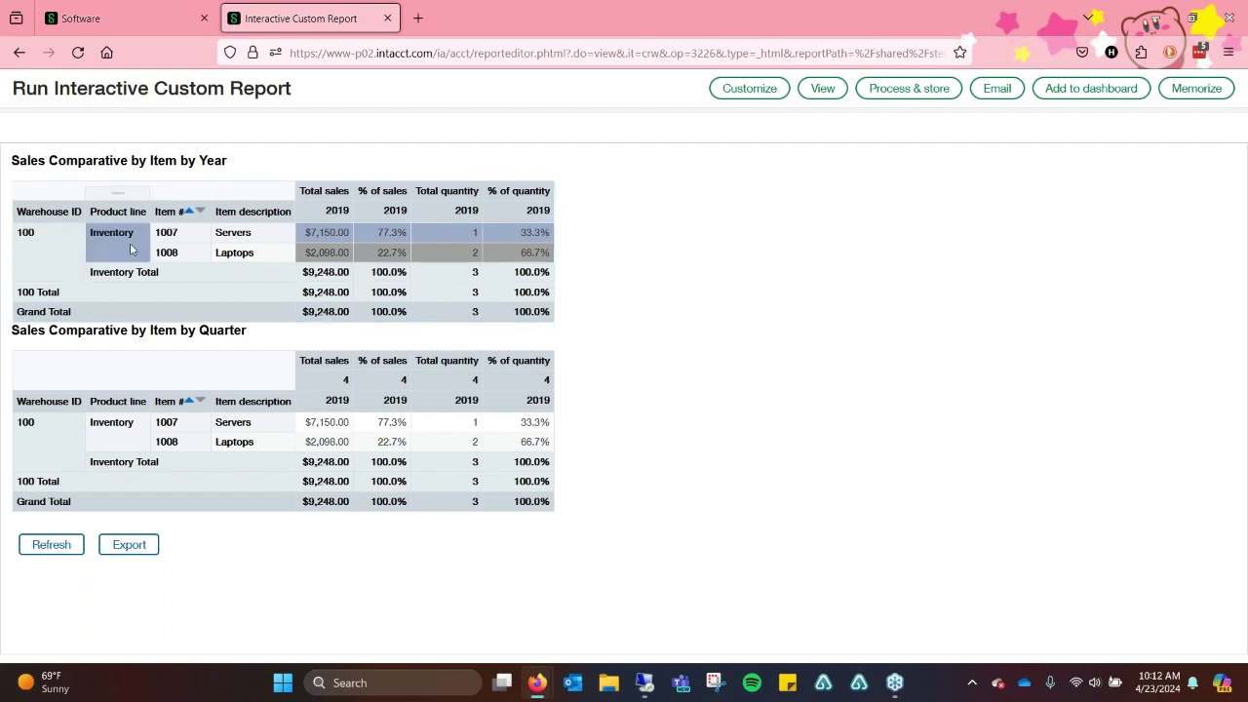
click(162, 234)
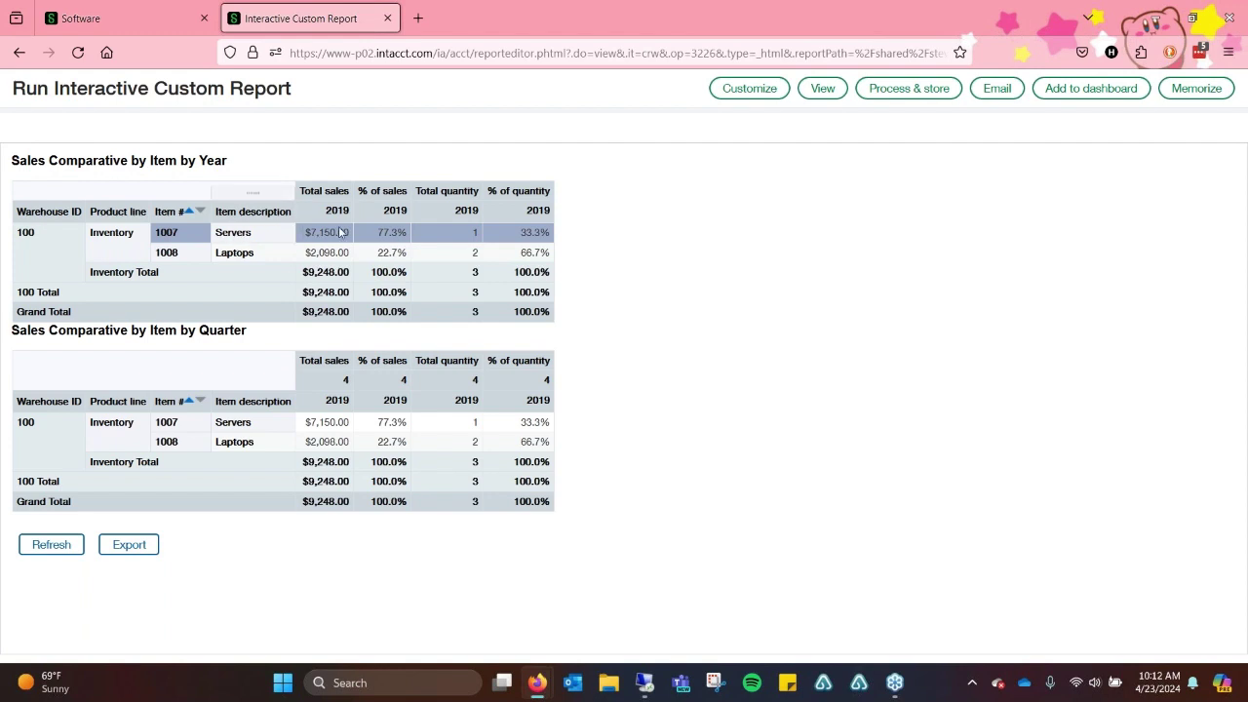
click(404, 232)
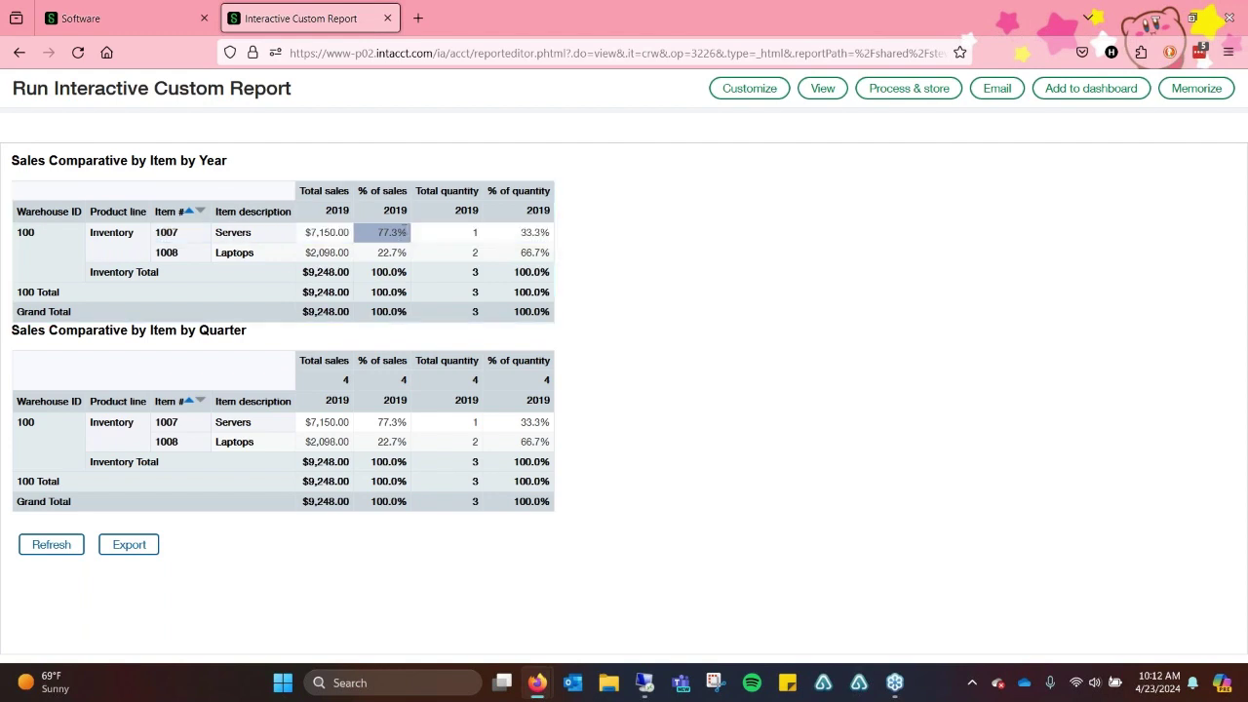
click(514, 234)
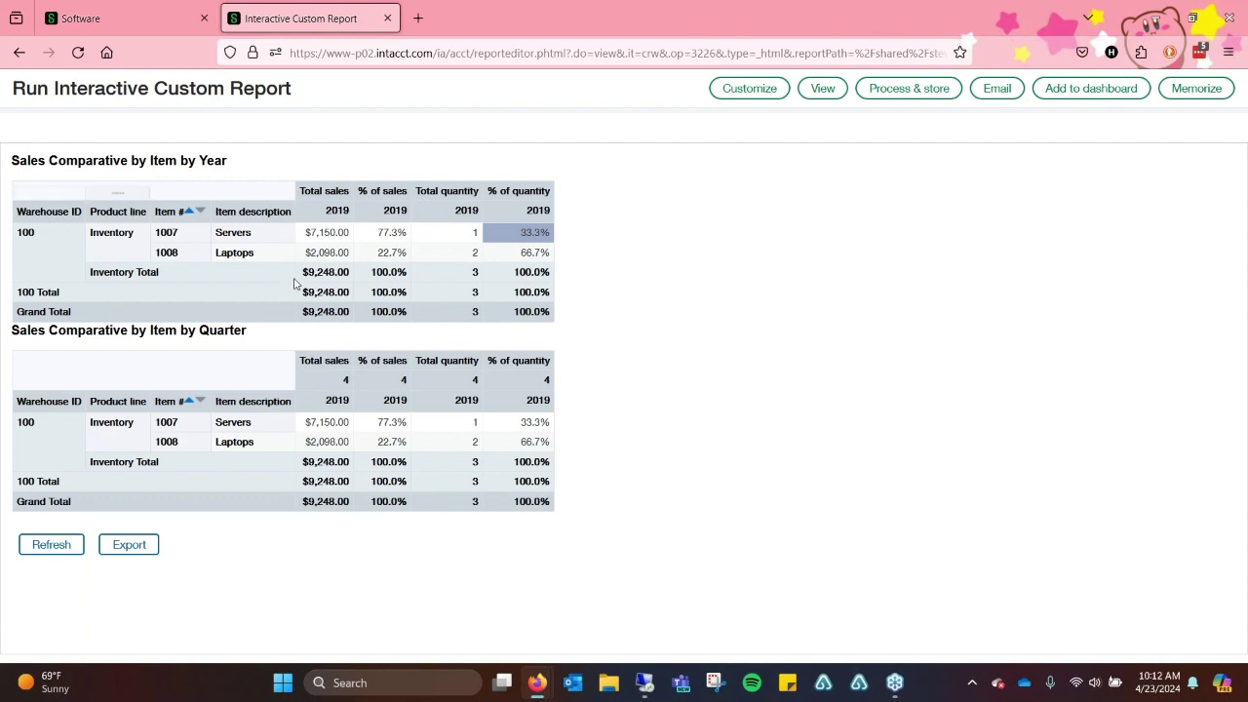
click(324, 253)
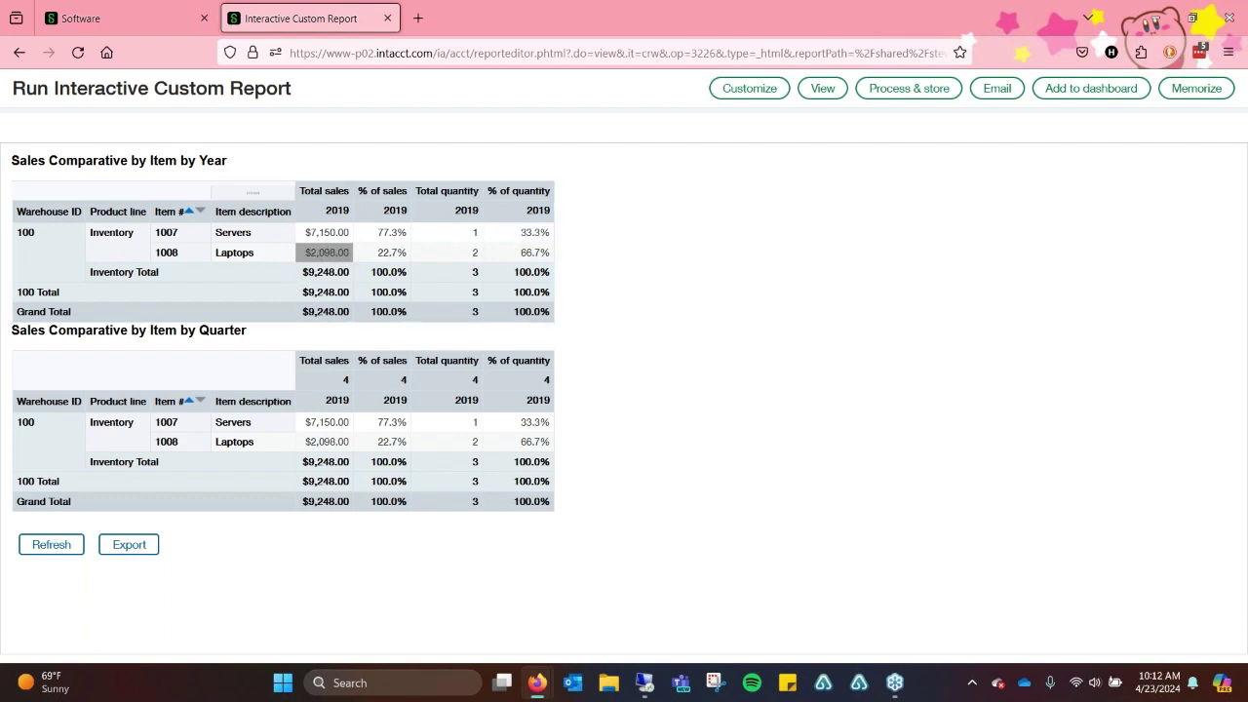
click(406, 251)
click(423, 257)
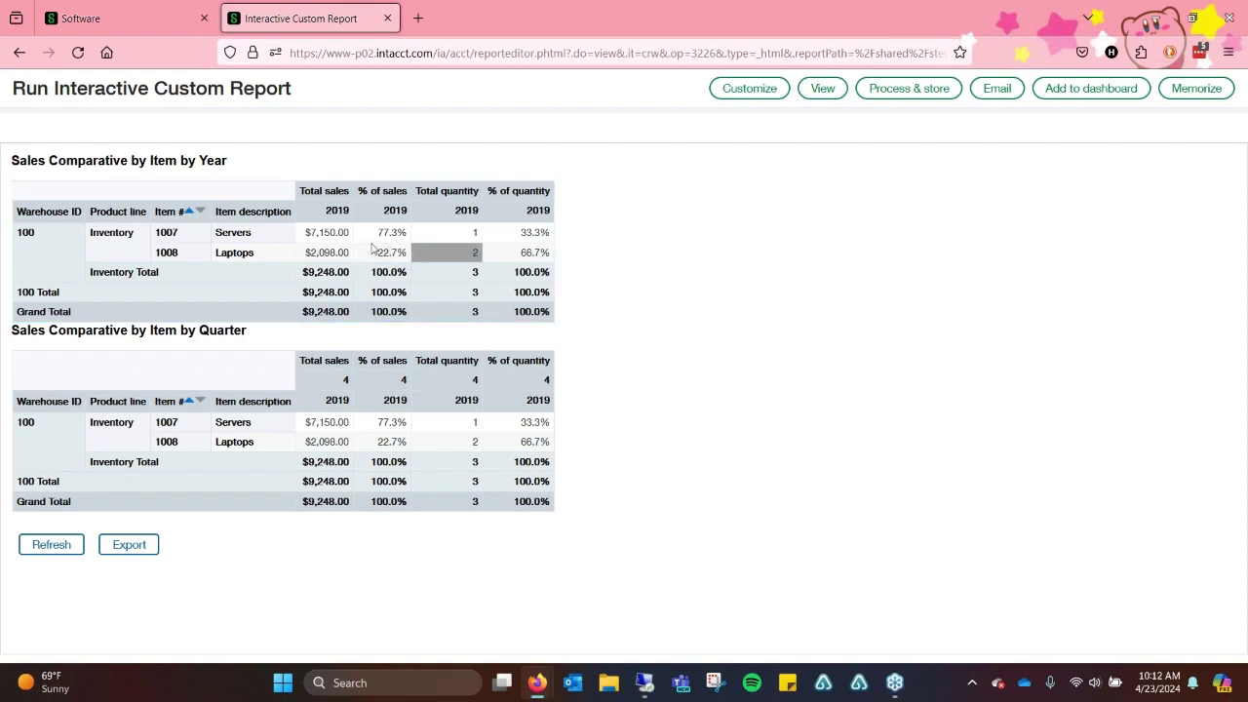
click(330, 249)
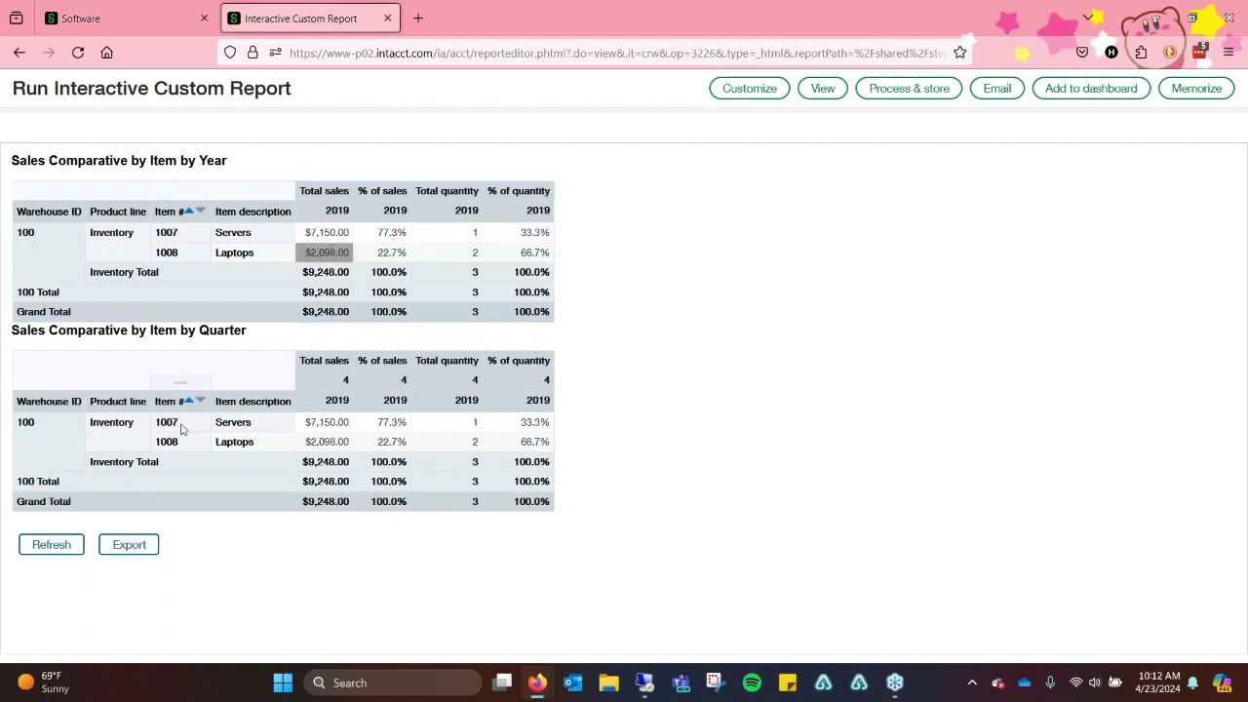
click(384, 212)
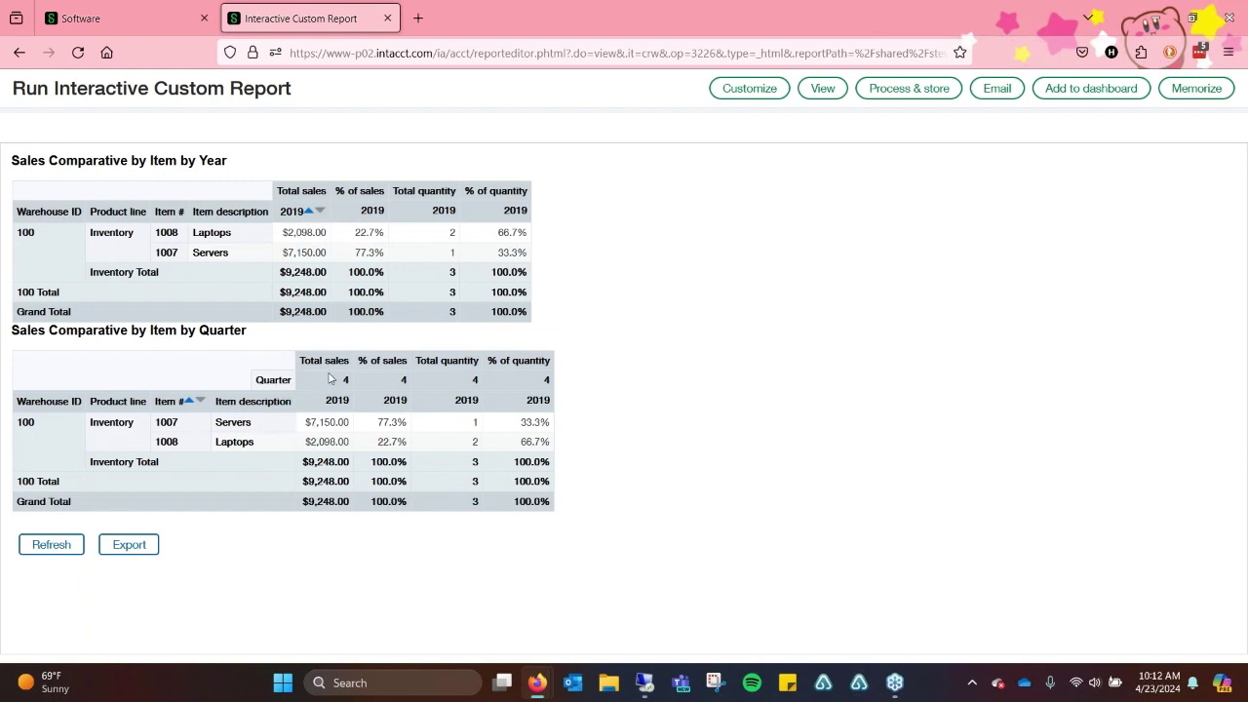
Examine the by-quarter table's total sales and quantity for Servers and Laptops, and close the report
click(308, 424)
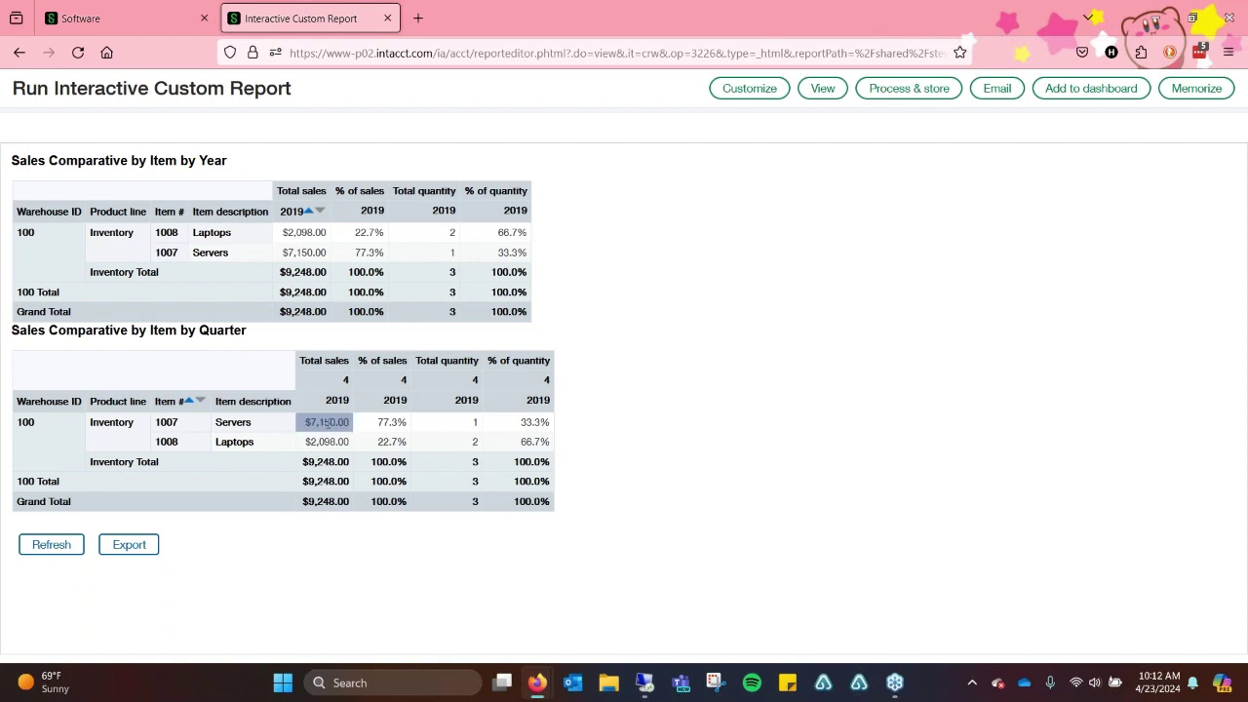
click(422, 428)
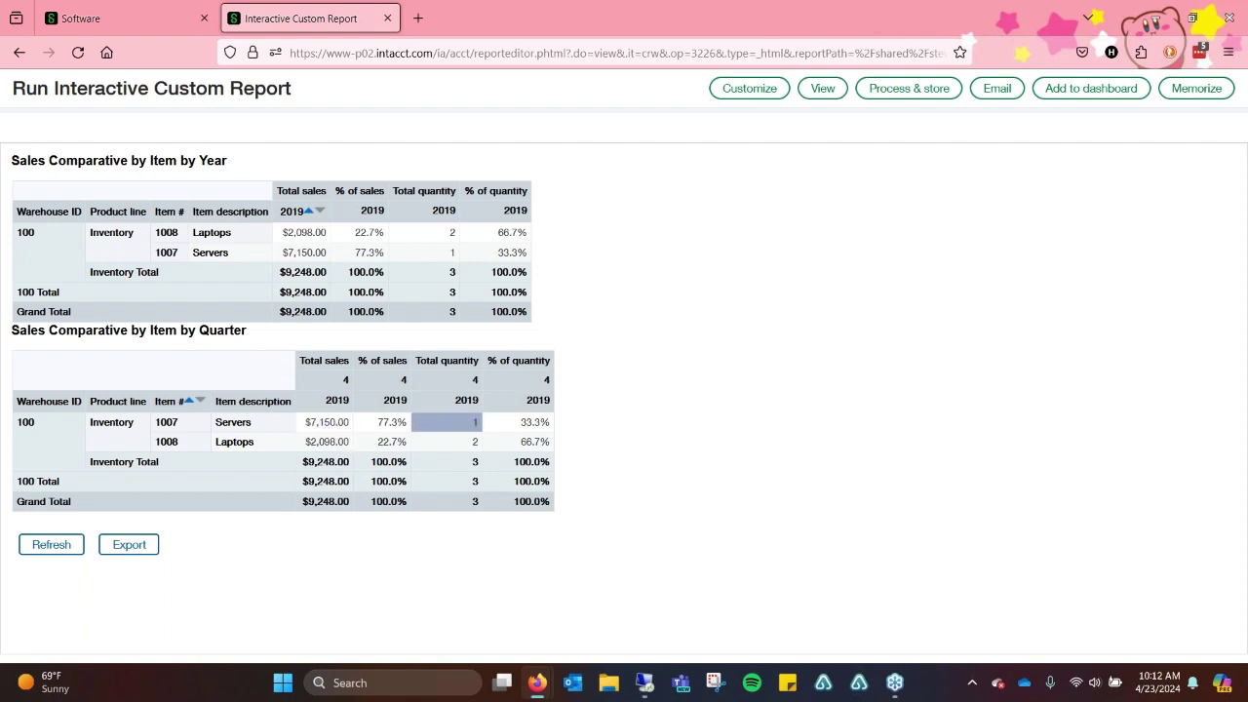
click(322, 443)
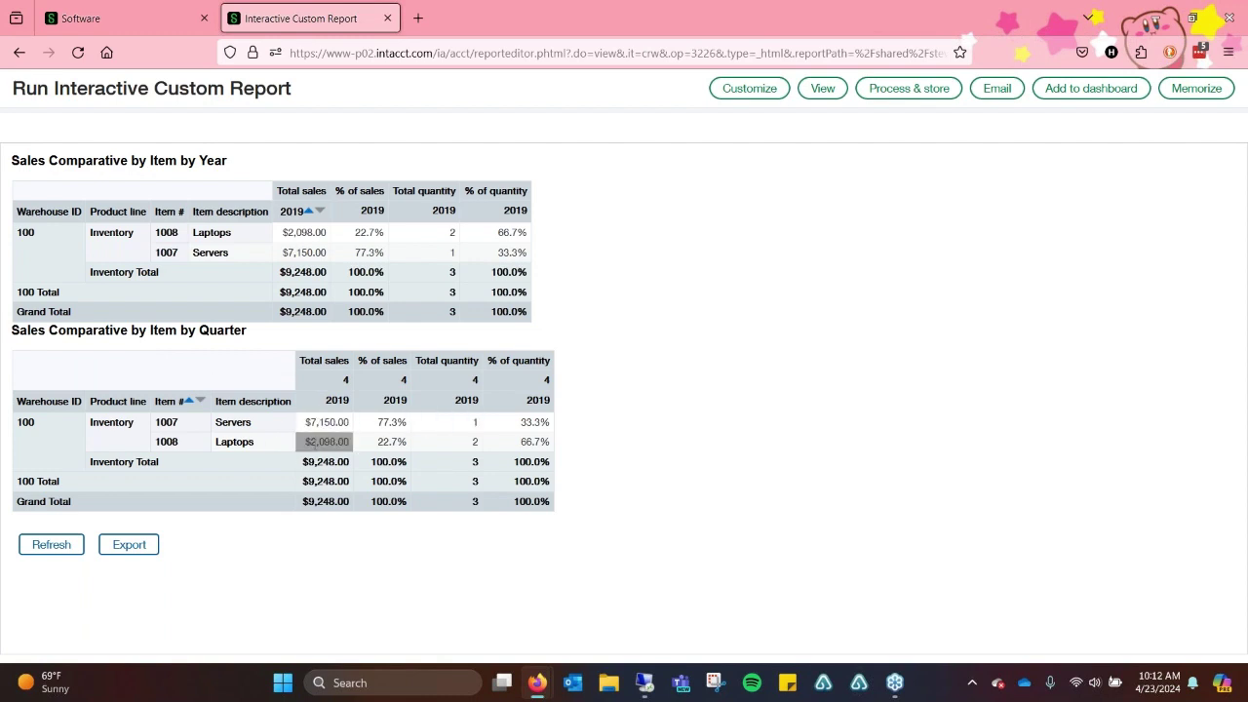
click(444, 446)
click(319, 447)
click(441, 447)
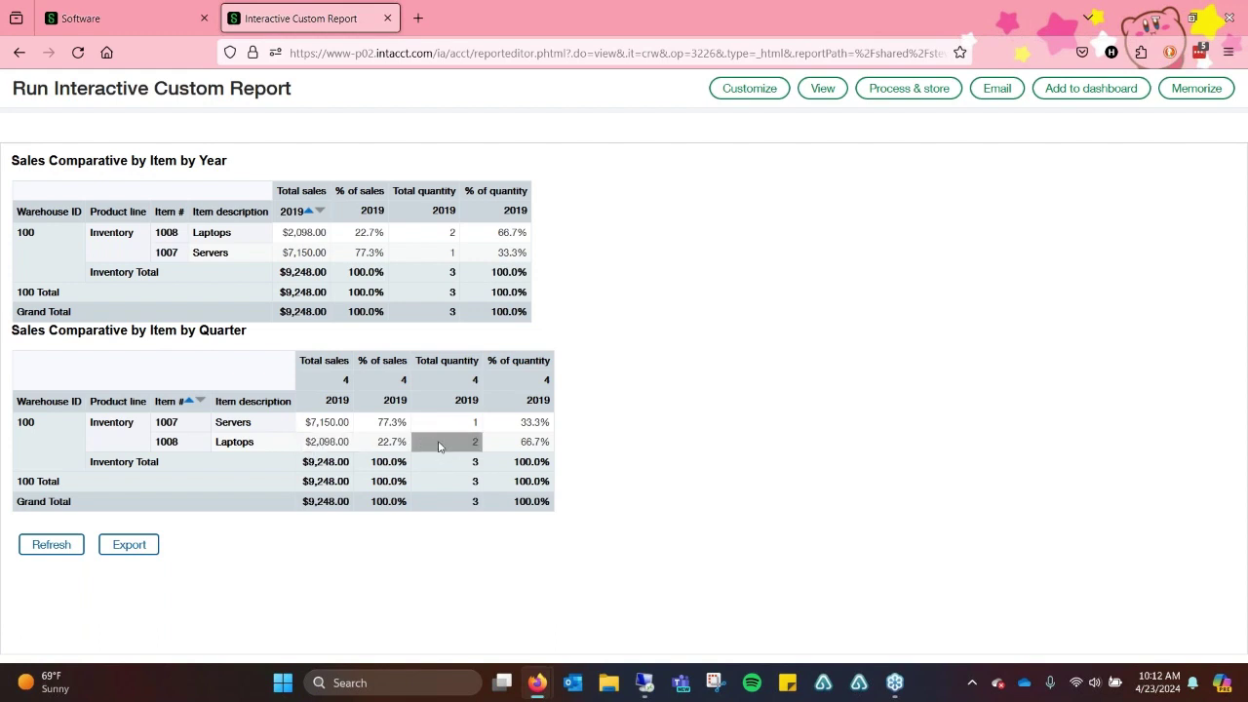
click(439, 427)
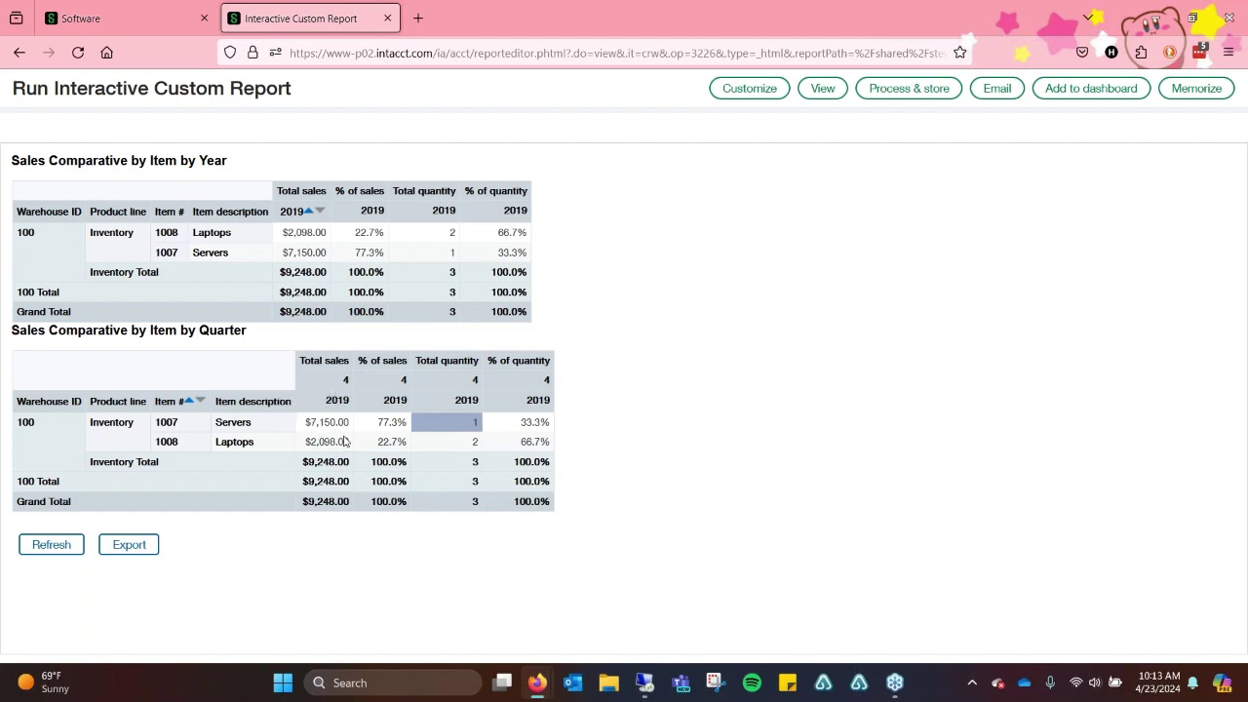
click(362, 161)
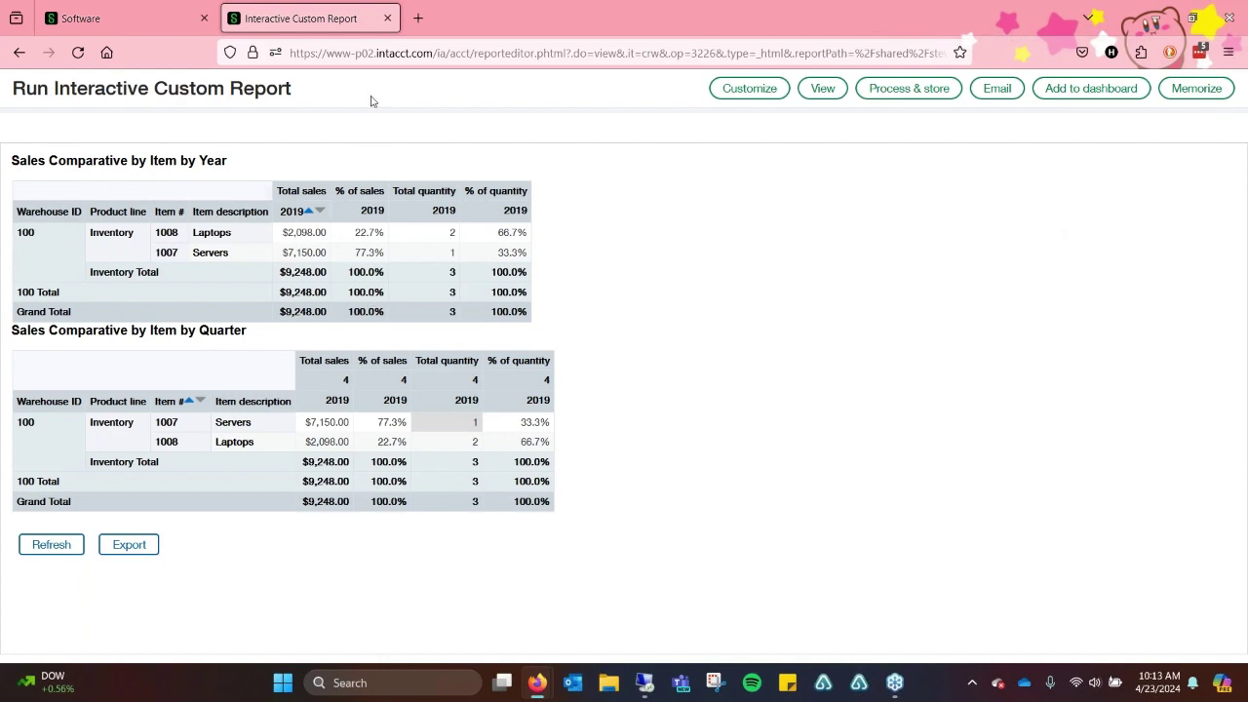
click(387, 18)
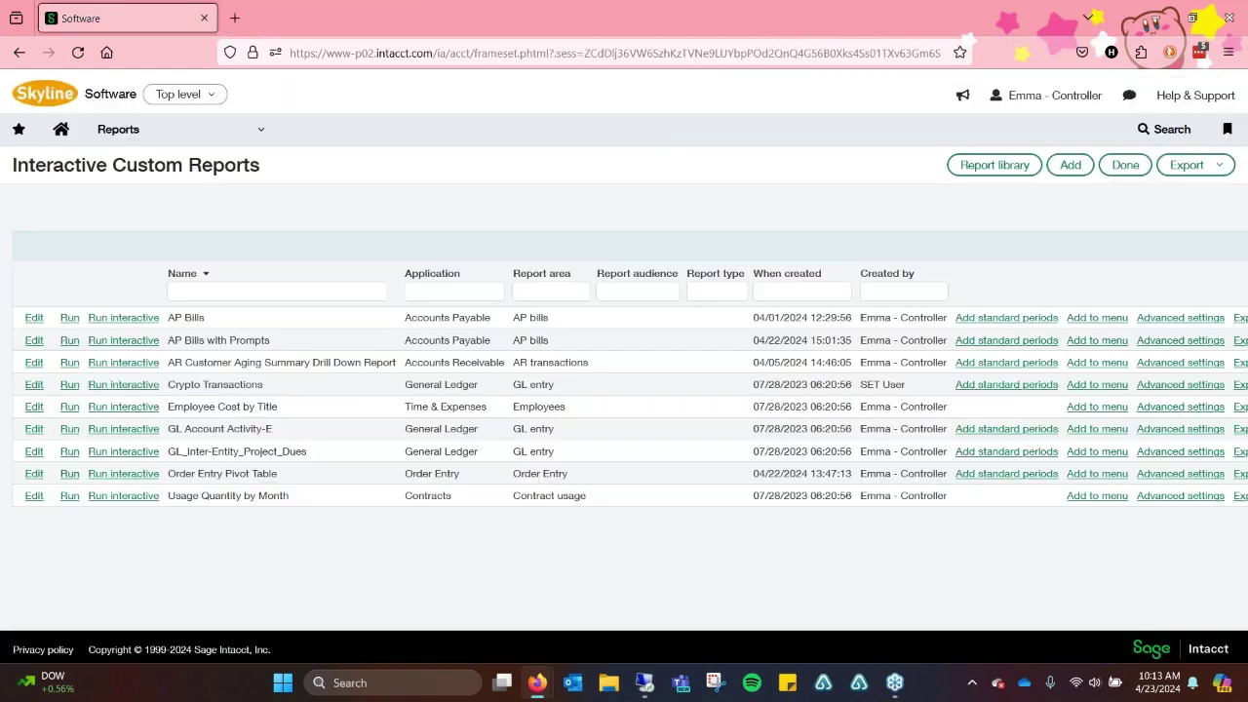